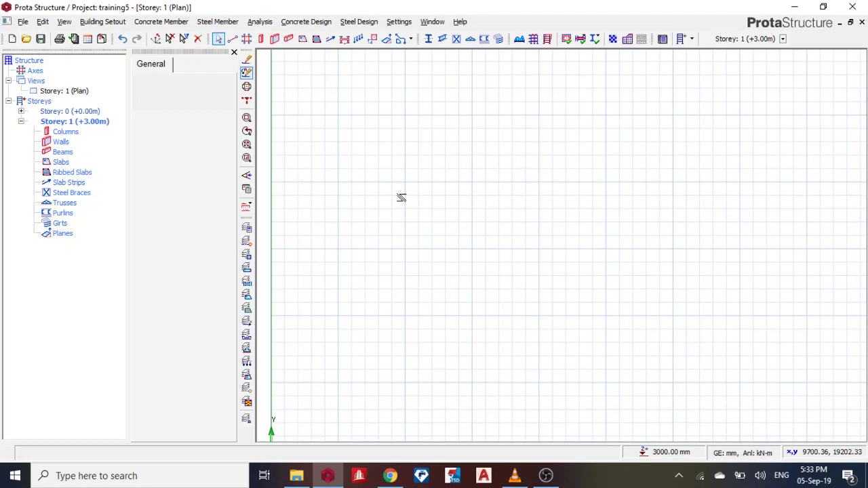
Start an orthogonal axis grid with its reference point at about x 11553, y 22527 and set Dir-1 spacing to 4000*2
left_click(246, 39)
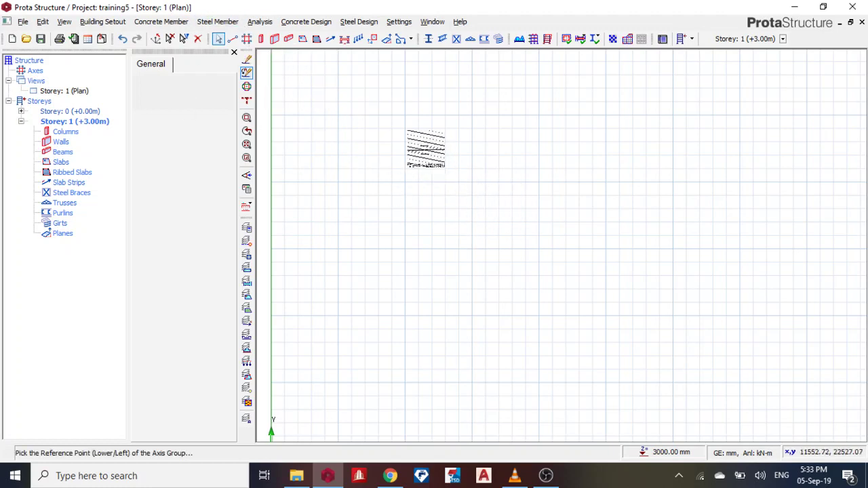
left_click(407, 166)
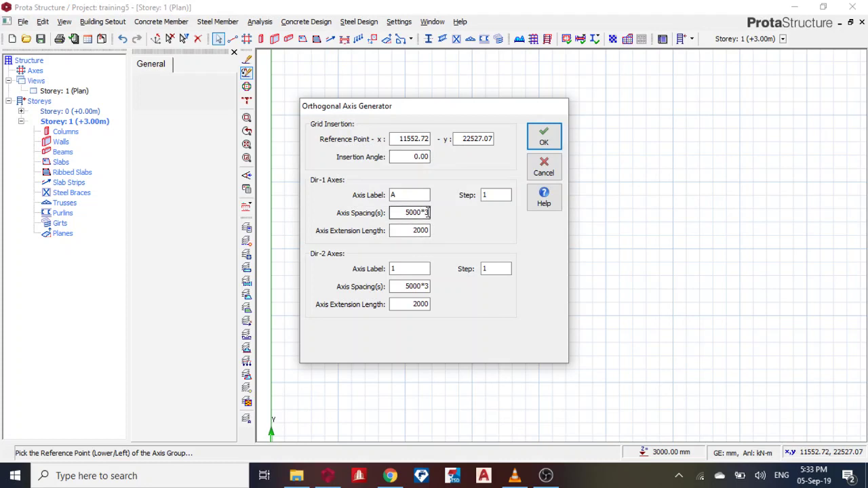
double_click(428, 212)
left_click(427, 213)
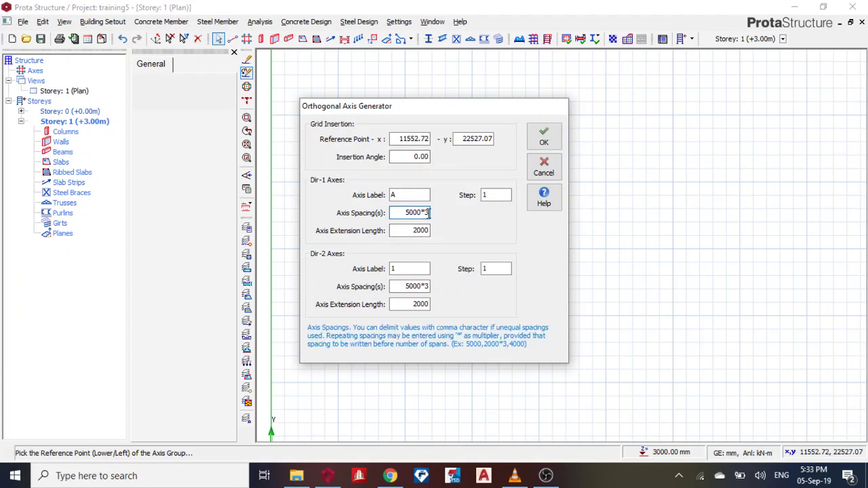
left_click(409, 214)
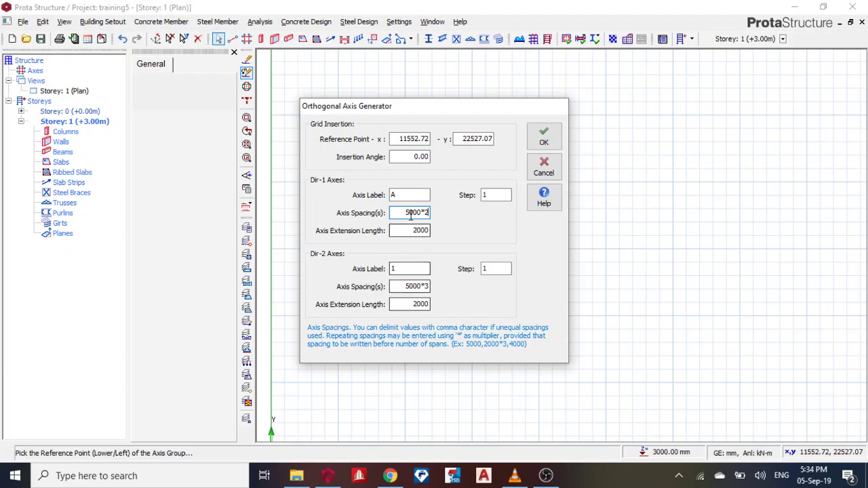
key("BackSpace")
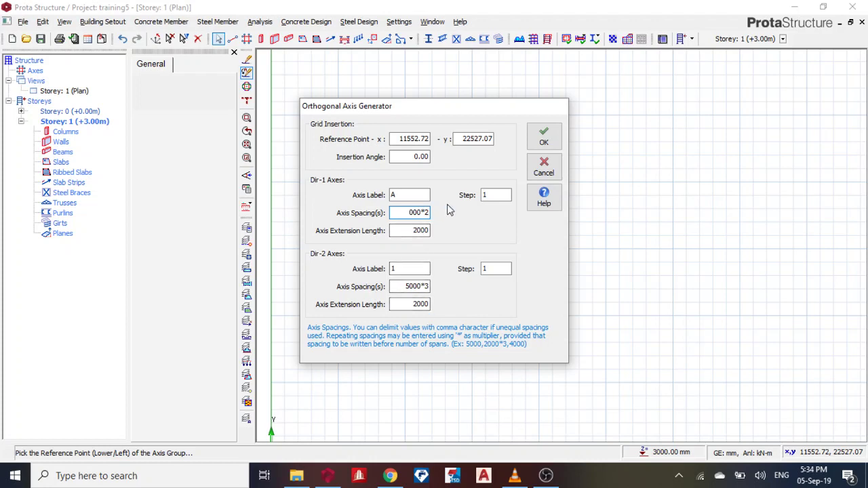
type("4")
Set the Dir-2 axis spacing to 3000*2 and generate the axis grid
double_click(427, 287)
left_click(427, 287)
key("BackSpace")
type("2")
left_click_drag(410, 286, 385, 298)
left_click(544, 137)
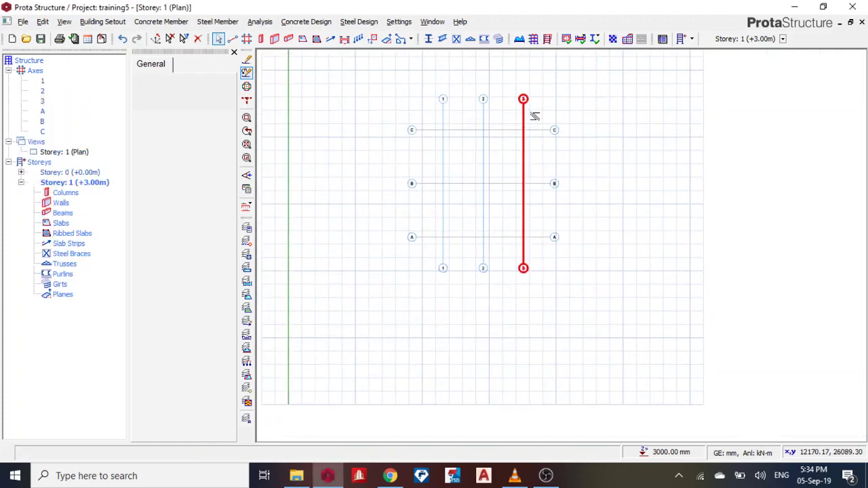
Delete axis 3 and axis A from the Storey 1 plan
scroll(454, 122, "up", 1)
scroll(455, 122, "up", 1)
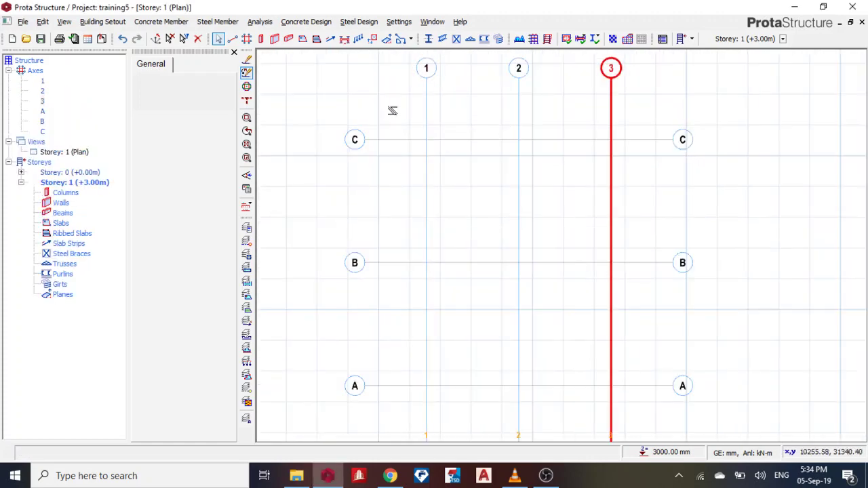
scroll(641, 82, "down", 1)
scroll(627, 92, "up", 1)
left_click(624, 88)
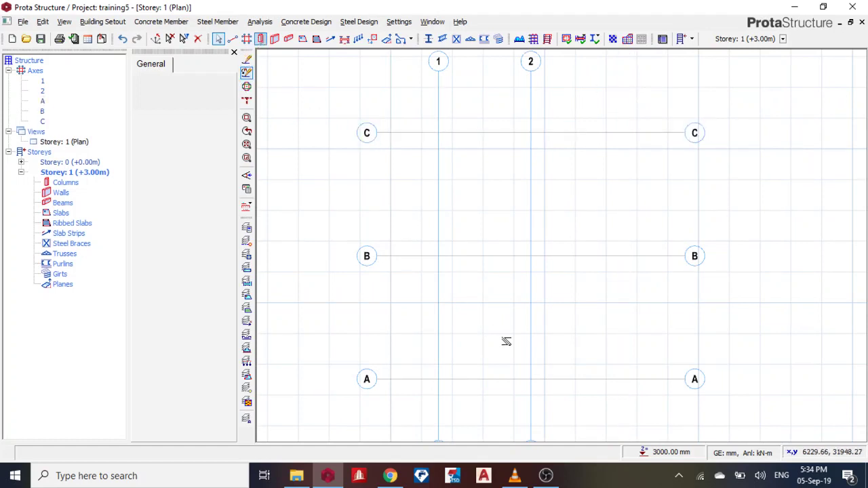
left_click(427, 369)
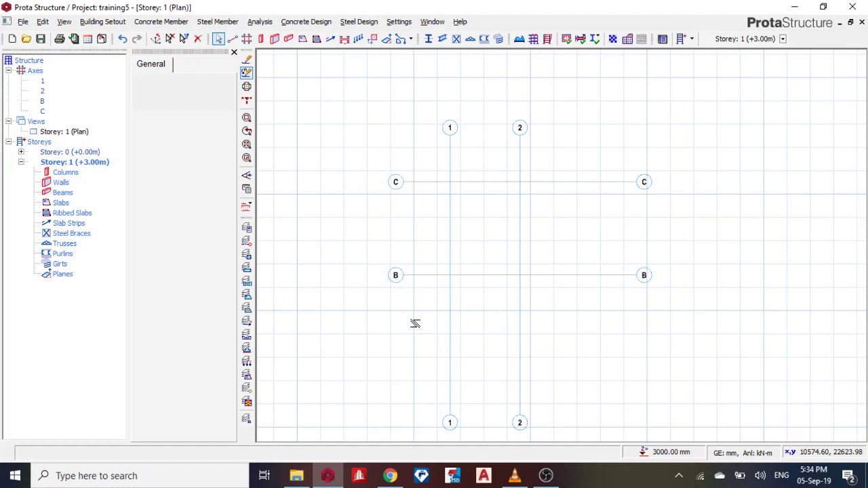
Start a new concrete column and set its section to b1 230 mm and b2 230 mm
left_click(262, 39)
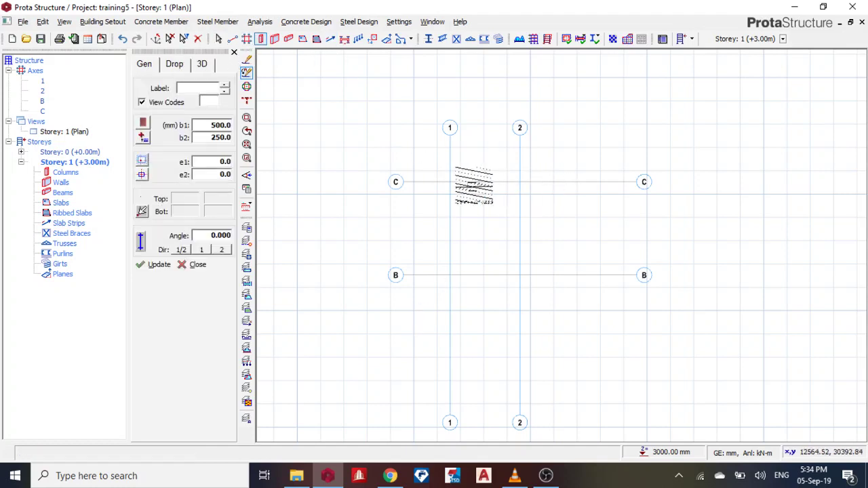
scroll(473, 186, "up", 3)
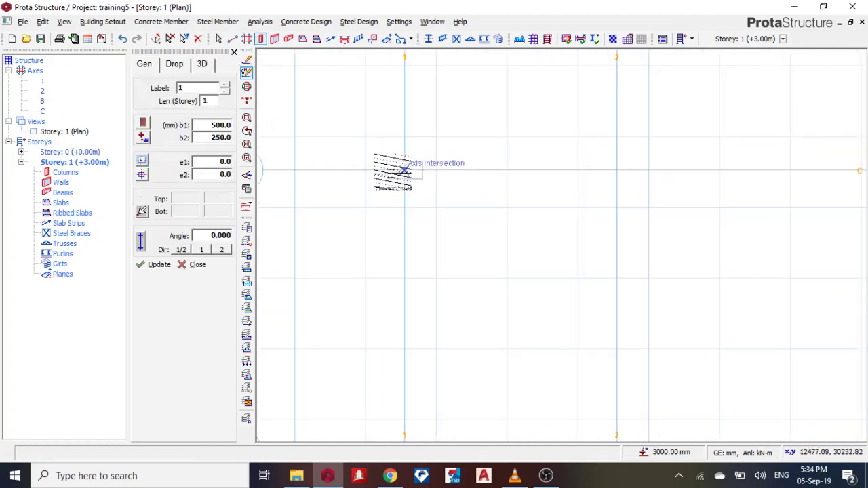
double_click(210, 127)
type("230")
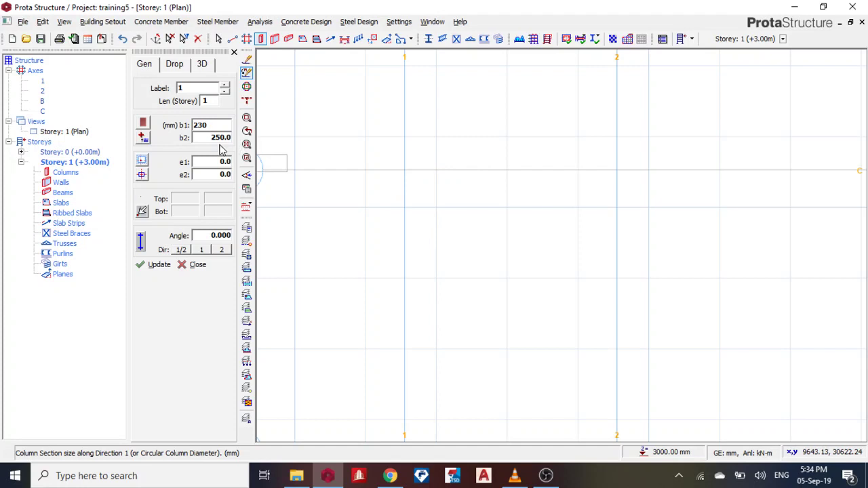
double_click(217, 136)
type("230")
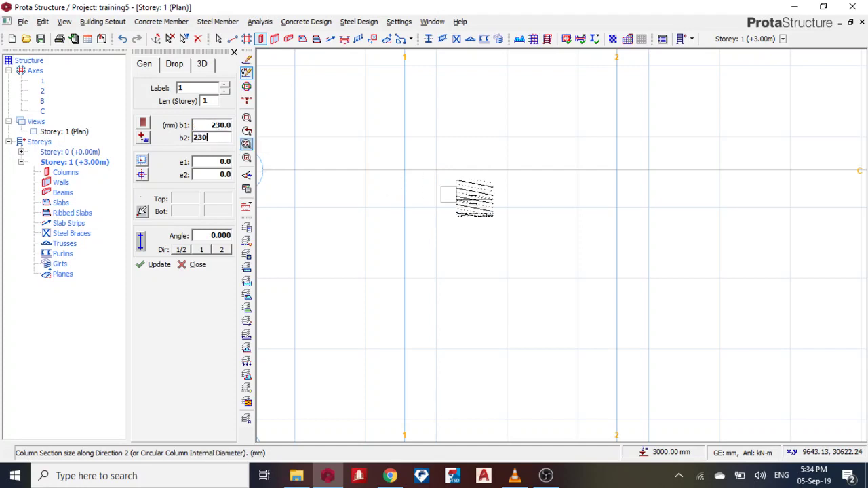
Place columns at the four axis intersections C-1, C-2, B-1 and B-2, and end column insertion
left_click(404, 170)
scroll(603, 180, "down", 2)
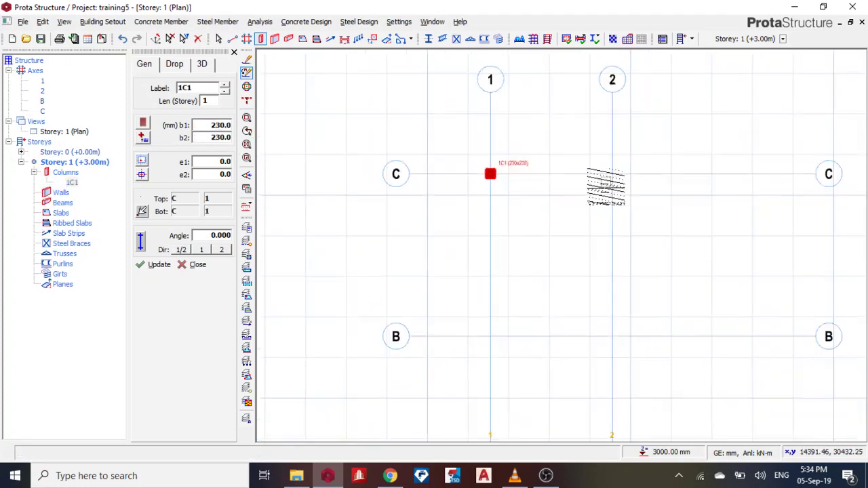
left_click(610, 177)
left_click(518, 299)
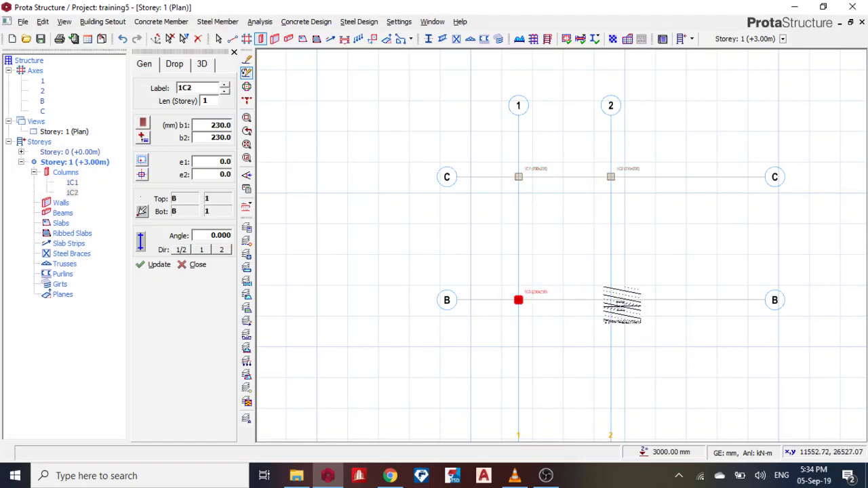
scroll(625, 302, "up", 2)
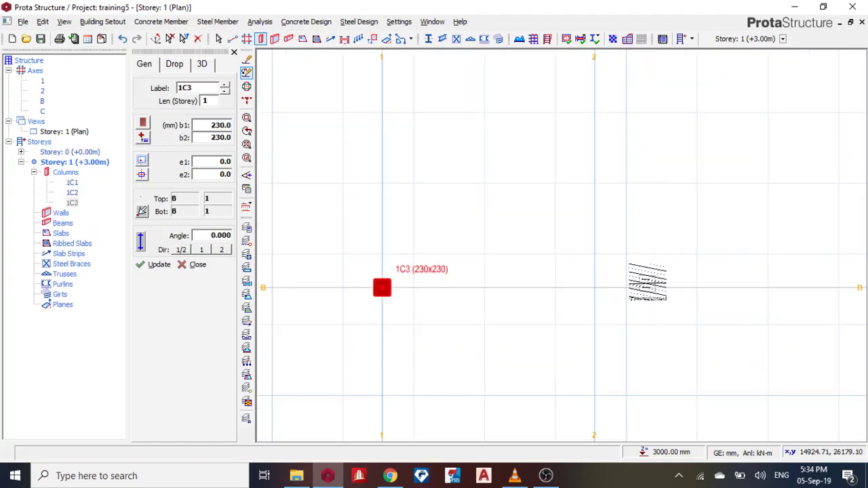
left_click(594, 287)
scroll(595, 265, "down", 2)
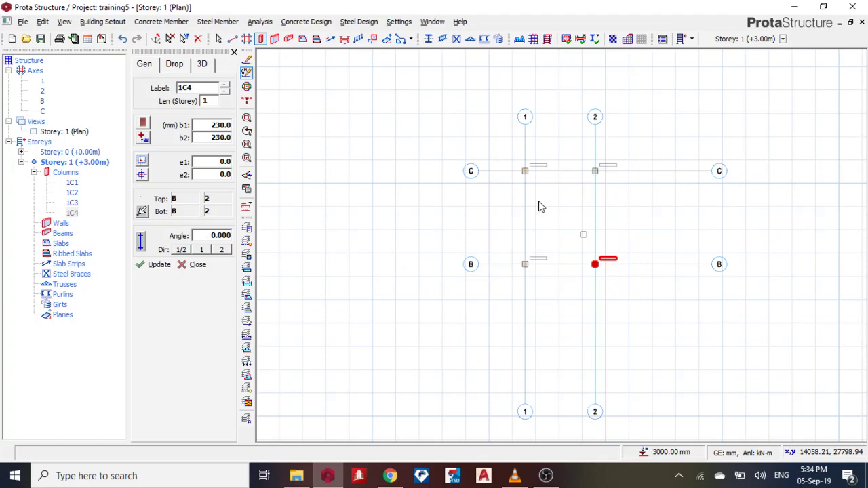
key("Escape")
left_click(595, 170)
key("Escape")
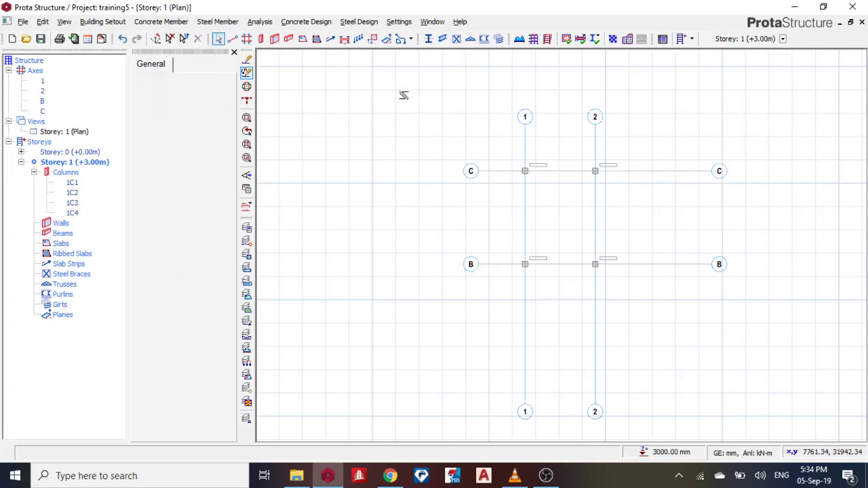
Start a new concrete beam with a width of 230 mm and a bottom height (h-Bot) of 450 mm
left_click(287, 39)
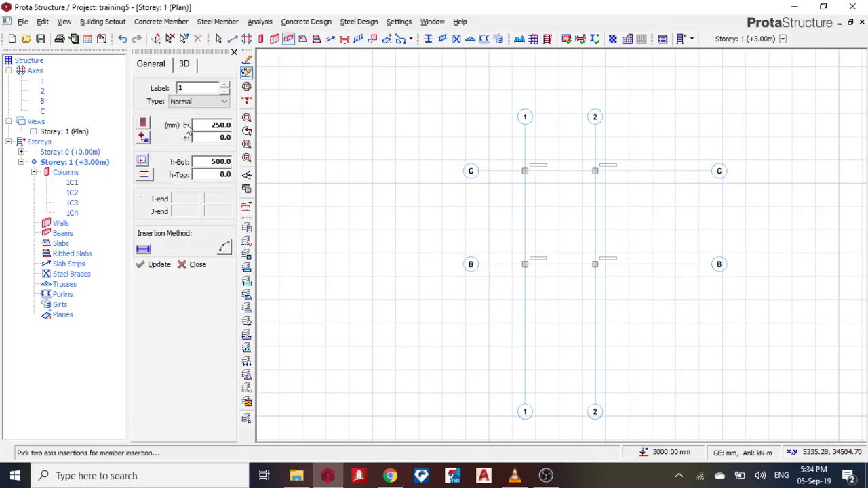
left_click(206, 129)
type("230")
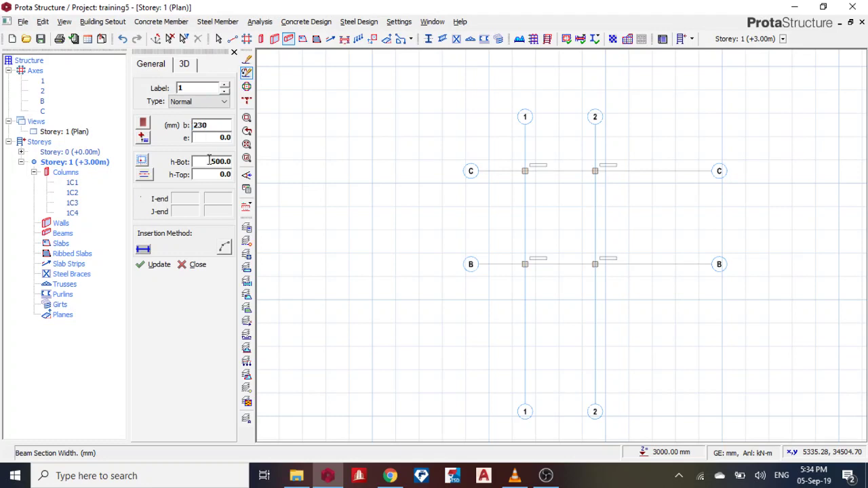
left_click(208, 160)
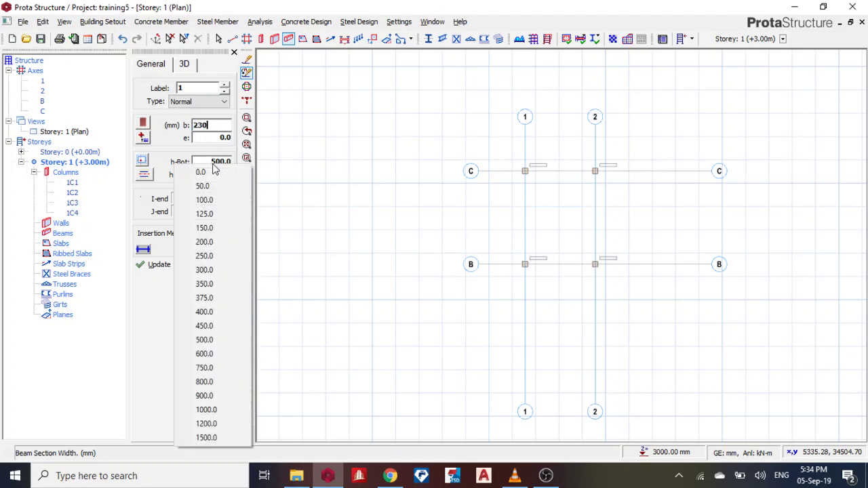
left_click(204, 170)
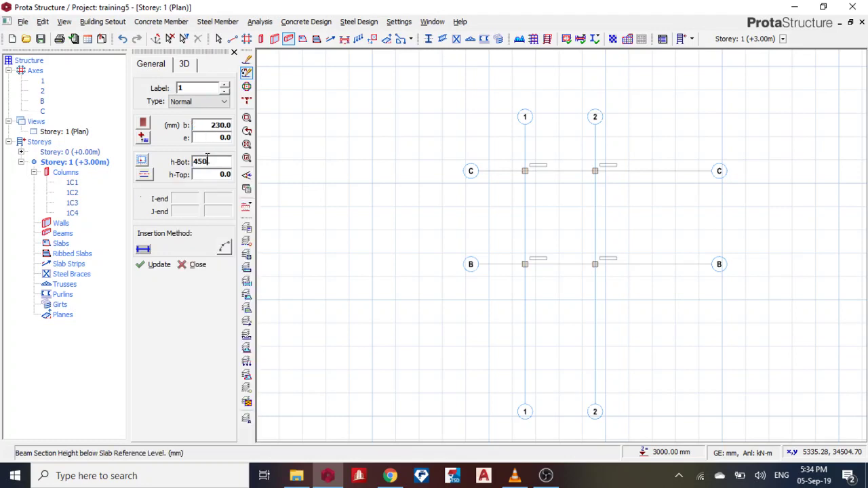
type("450")
Insert beams between the four columns to form a closed rectangle along axes C, 2, B and 1
scroll(548, 177, "up", 3)
left_click(495, 163)
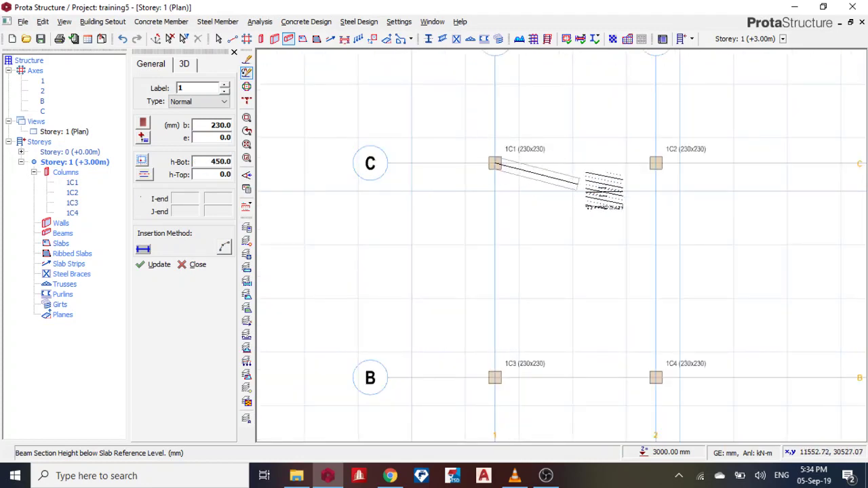
left_click(656, 163)
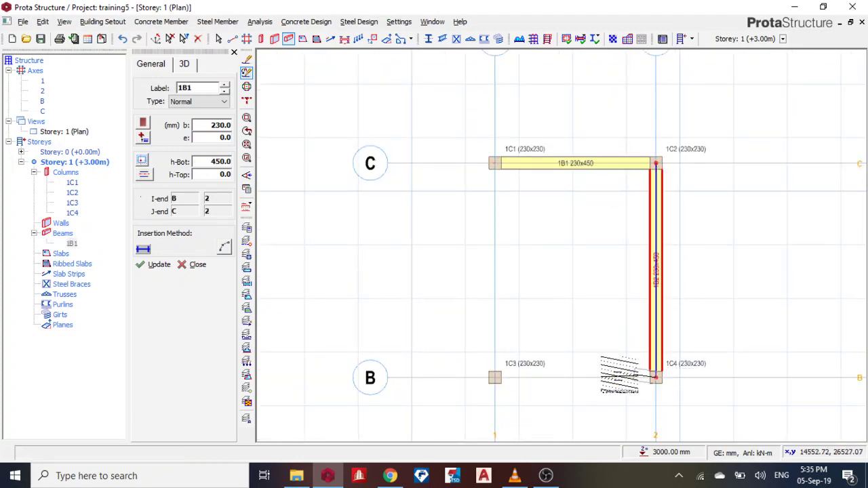
left_click(495, 371)
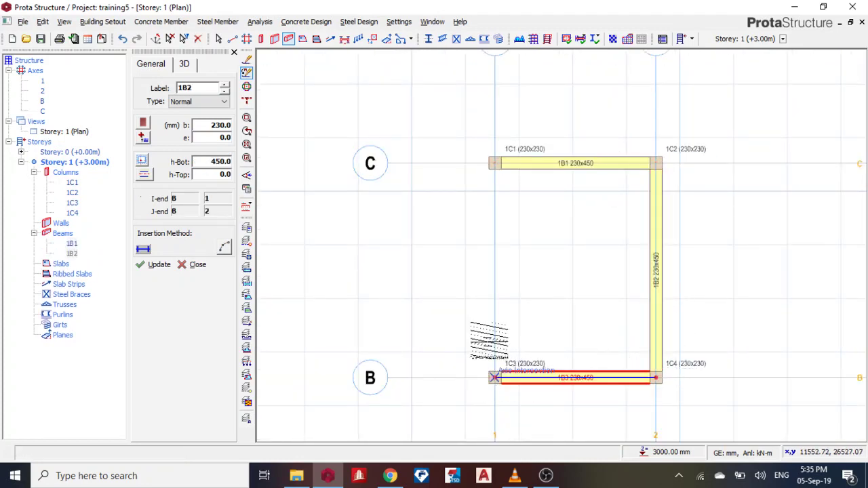
left_click(495, 163)
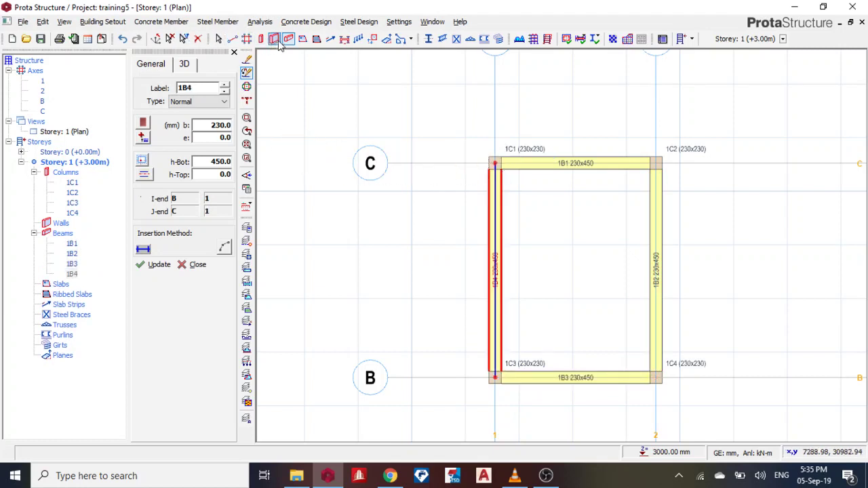
Start a new slab with a depth of 175 mm and a concrete cover of 20 mm
left_click(302, 38)
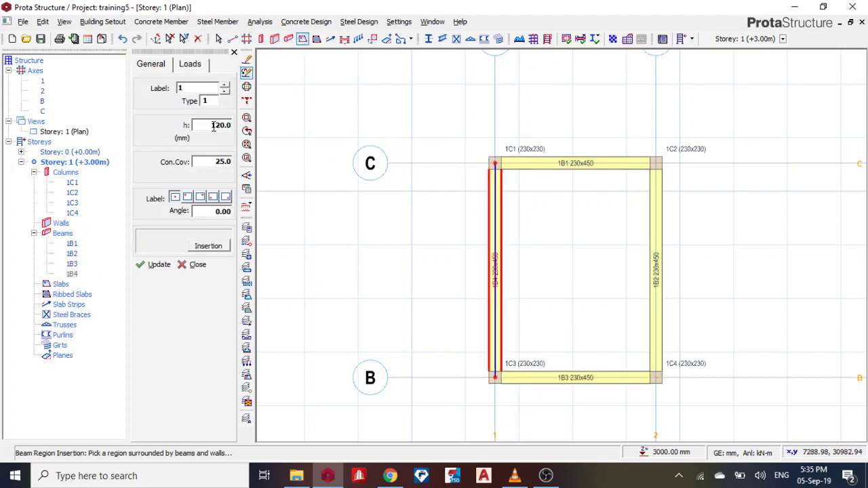
double_click(213, 125)
type("175")
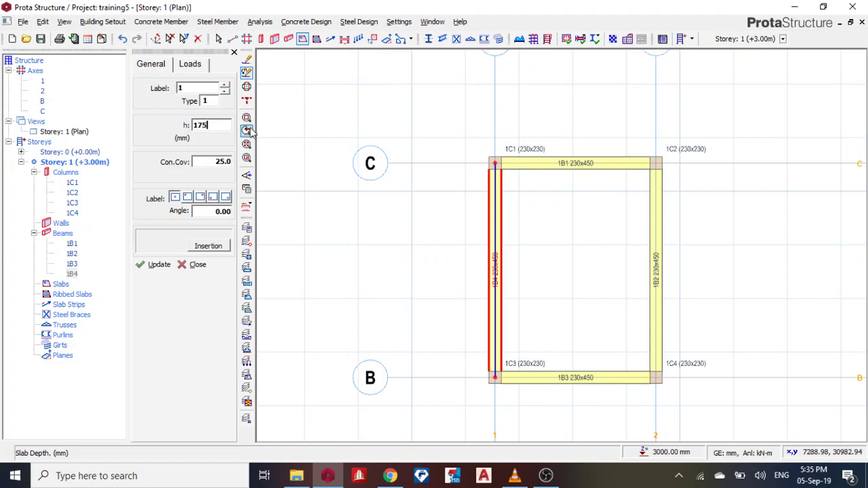
key("Return")
double_click(219, 164)
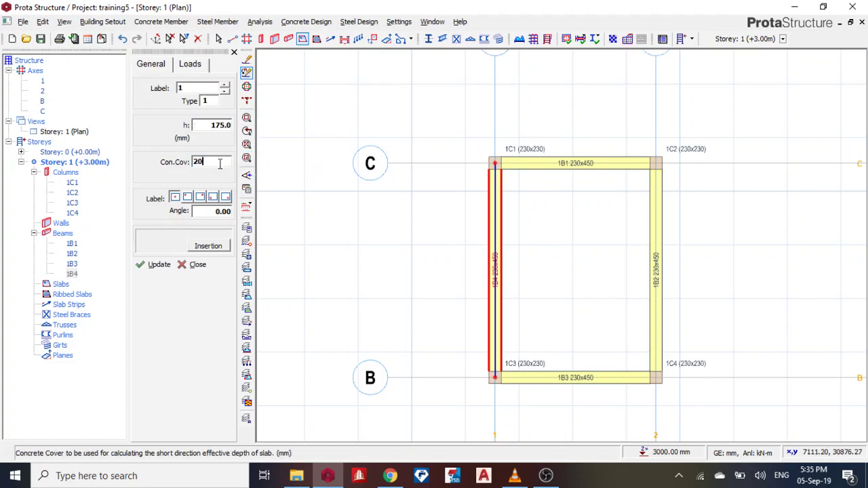
Set the slab dead load to 2.0 and imposed load to 2.500 for parking cars and light vans, and insert it inside the beams
left_click(199, 67)
double_click(212, 138)
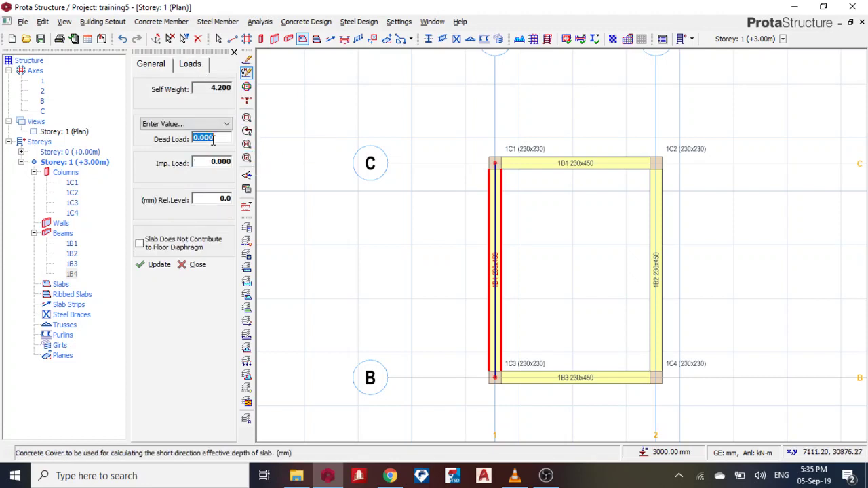
type("2.0")
double_click(210, 157)
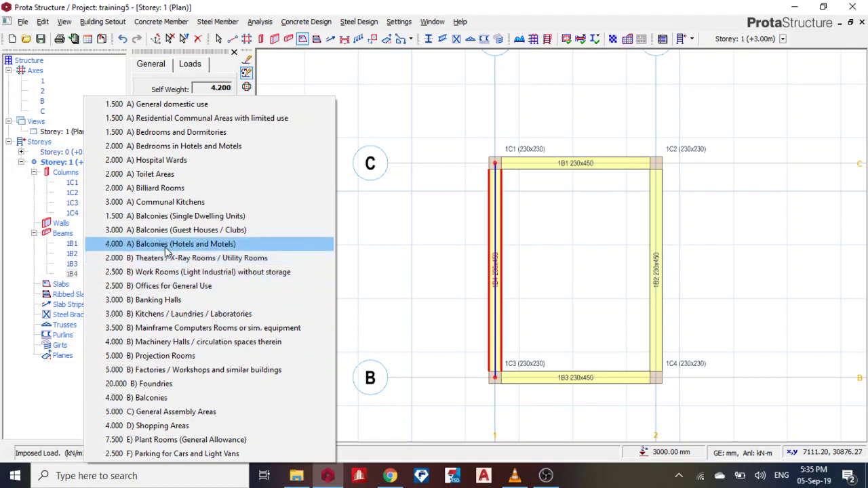
left_click(193, 454)
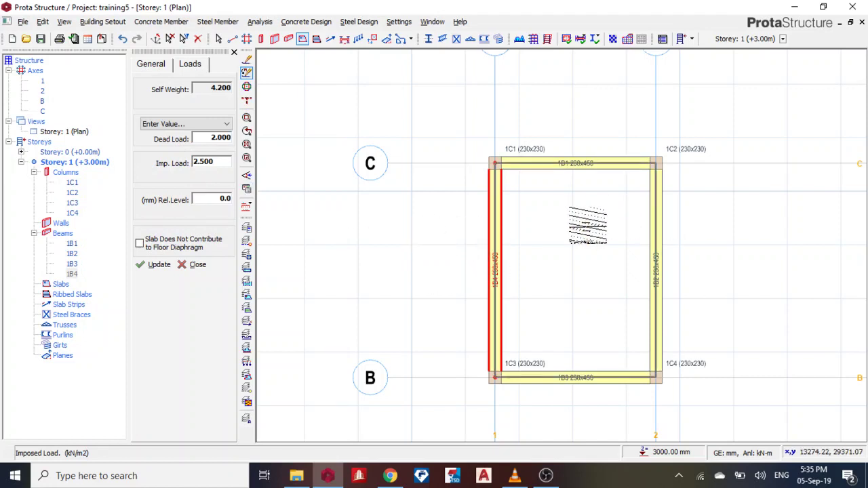
left_click(589, 217)
Save the project and switch the Storey 1 view from plan to 3D
left_click(40, 39)
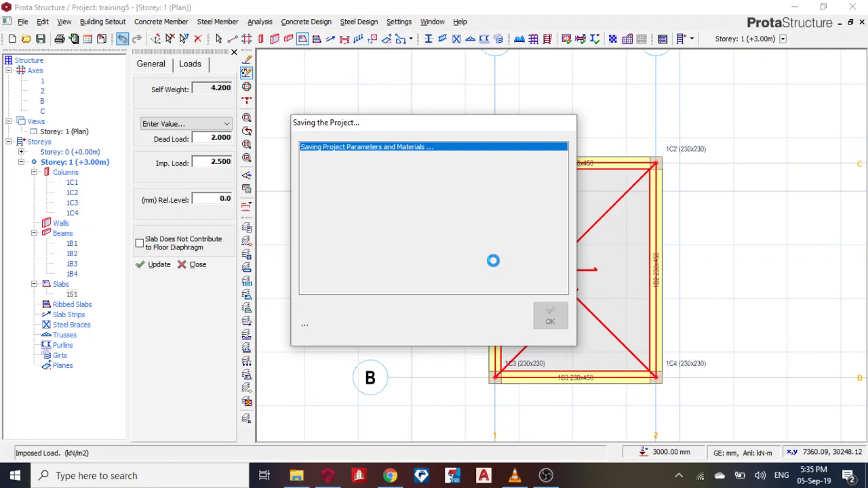
left_click(79, 132)
right_click(80, 131)
left_click(112, 145)
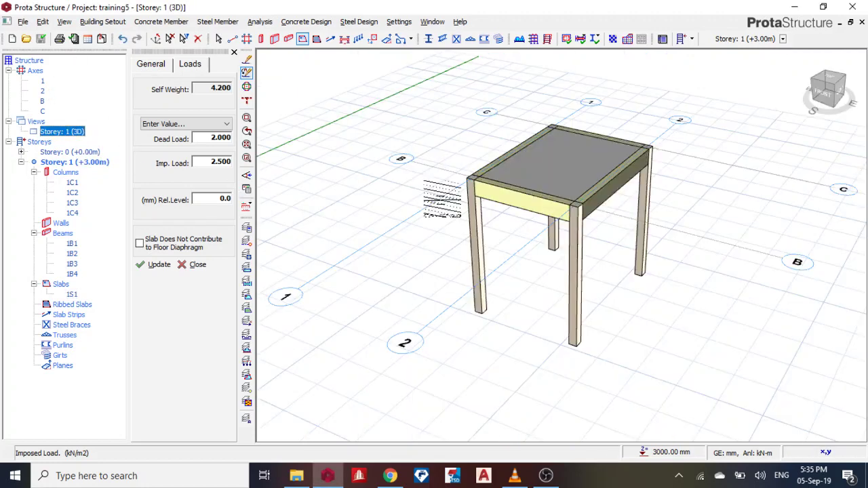
scroll(560, 180, "up", 3)
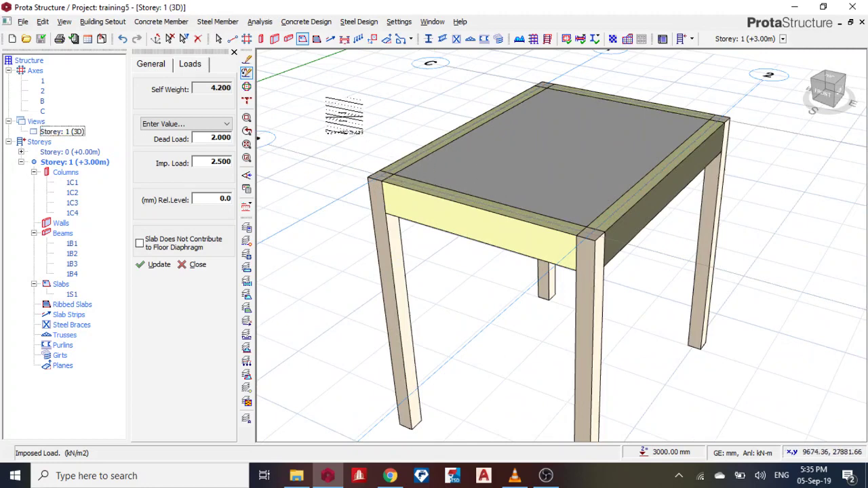
Edit the properties of the slab between the four beams, setting its relative level to 20 mm
key("Escape")
left_click(484, 159)
right_click(489, 161)
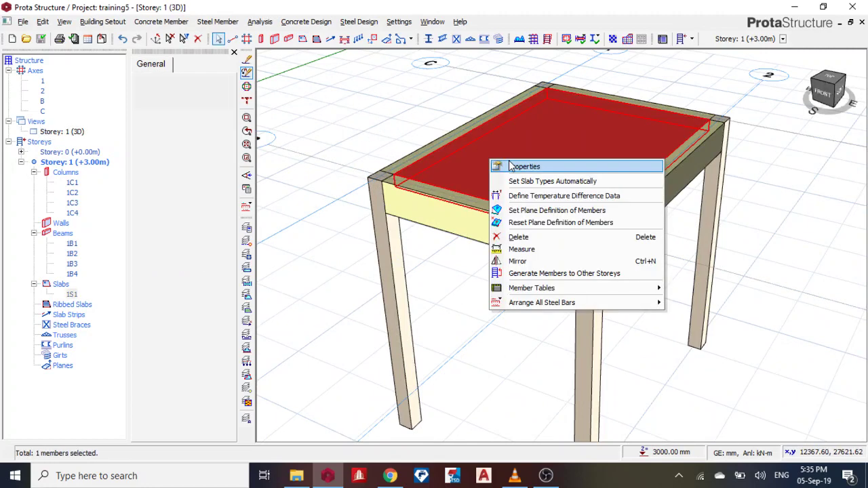
left_click(523, 166)
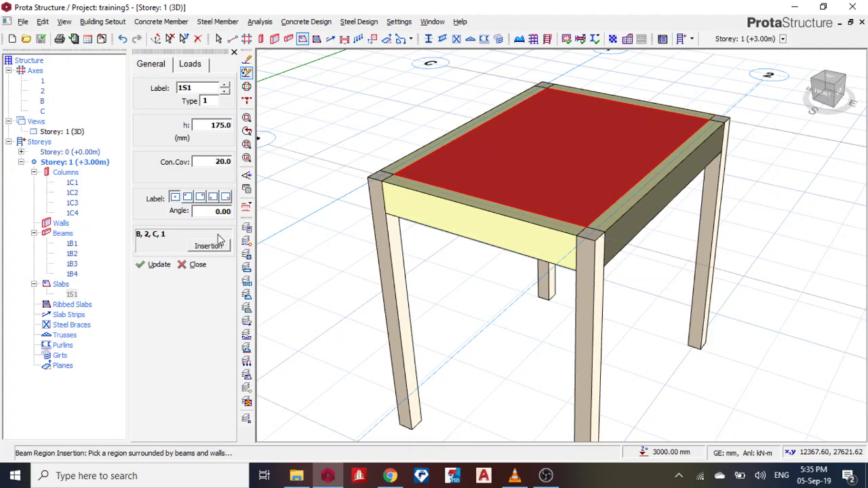
left_click(176, 68)
left_click(210, 197)
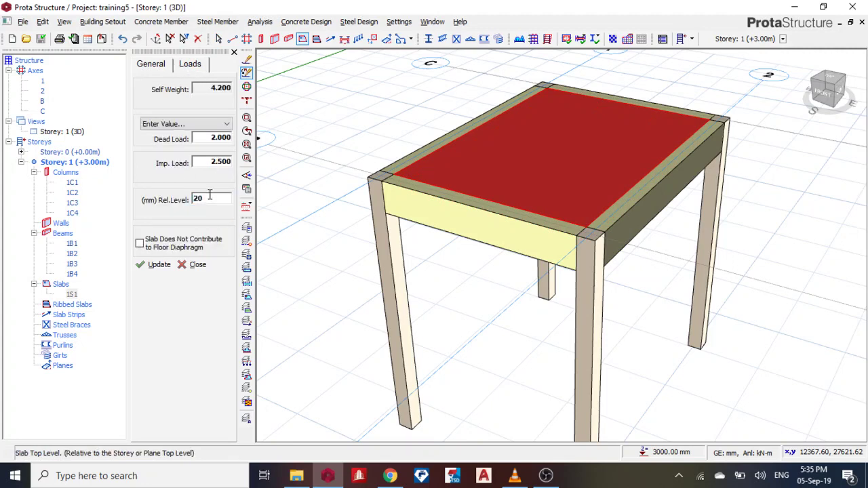
type("20")
left_click(155, 265)
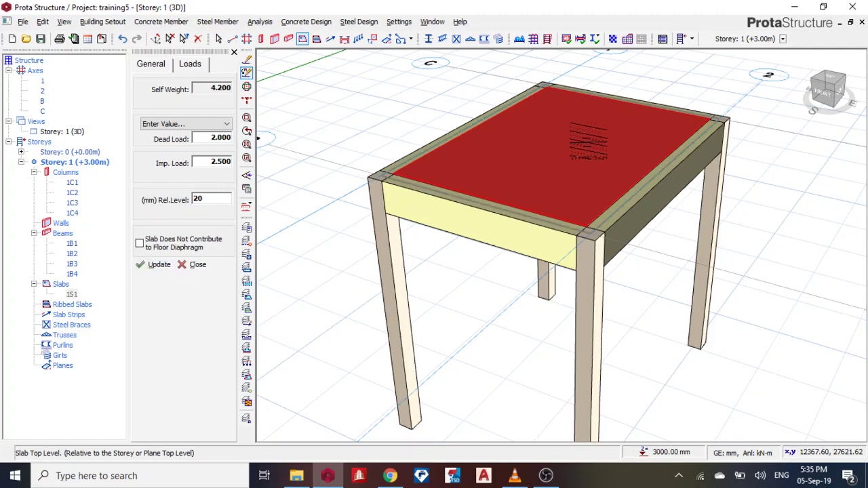
Change the slab's relative level to -20 mm and then to -50 mm, updating the slab each time
scroll(414, 166, "up", 3)
left_click_drag(214, 198, 194, 198)
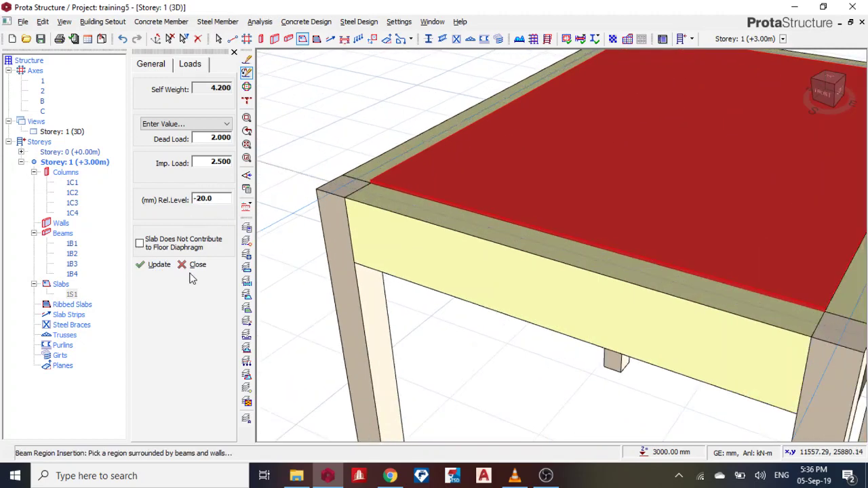
left_click(157, 265)
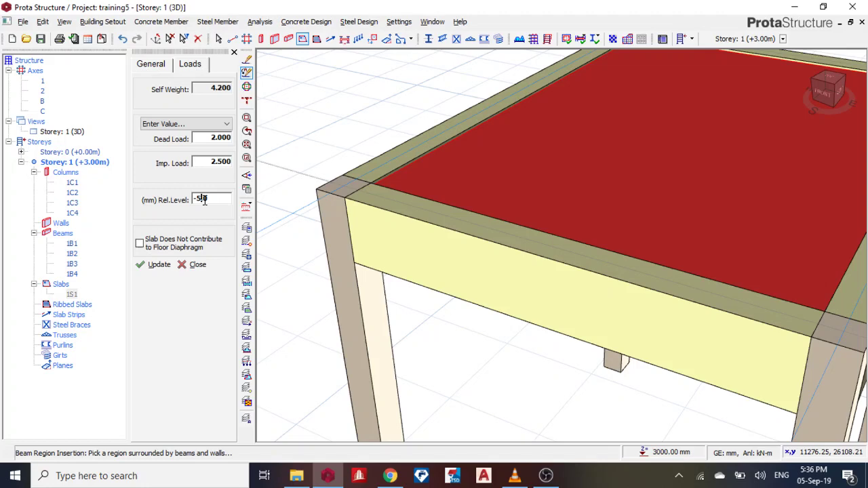
left_click(157, 265)
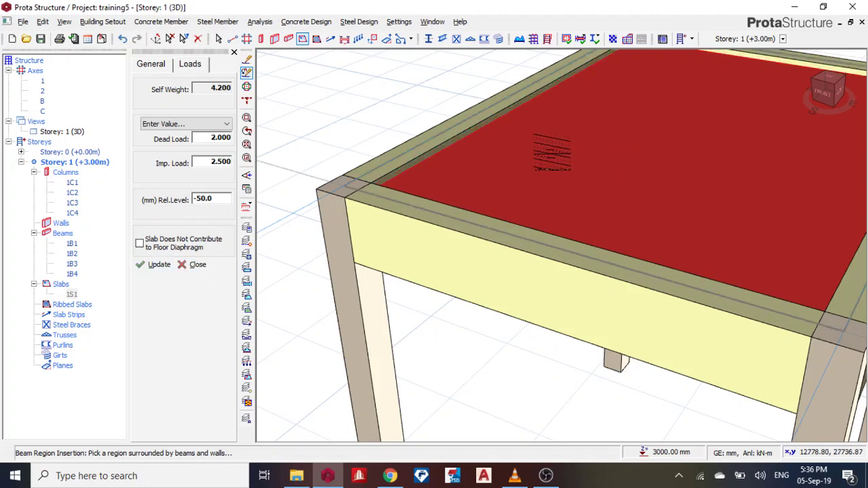
scroll(522, 156, "up", 3)
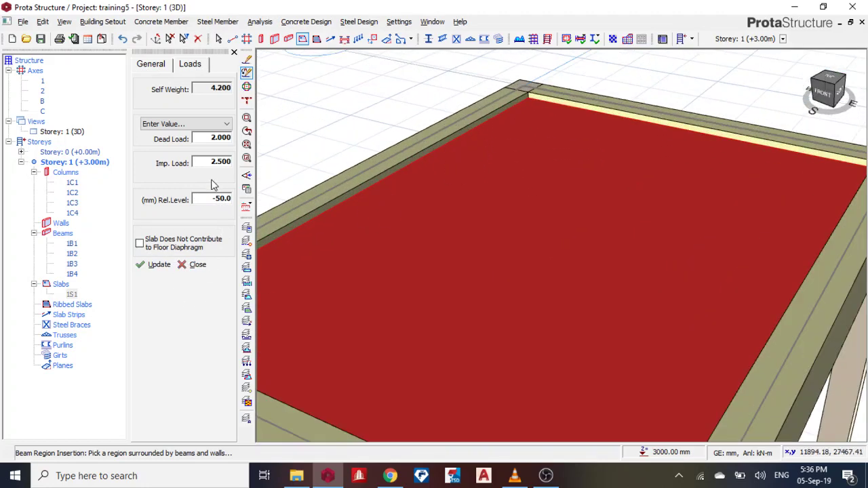
Set the slab's relative level back to 0, update it and close its properties
double_click(211, 201)
type("0")
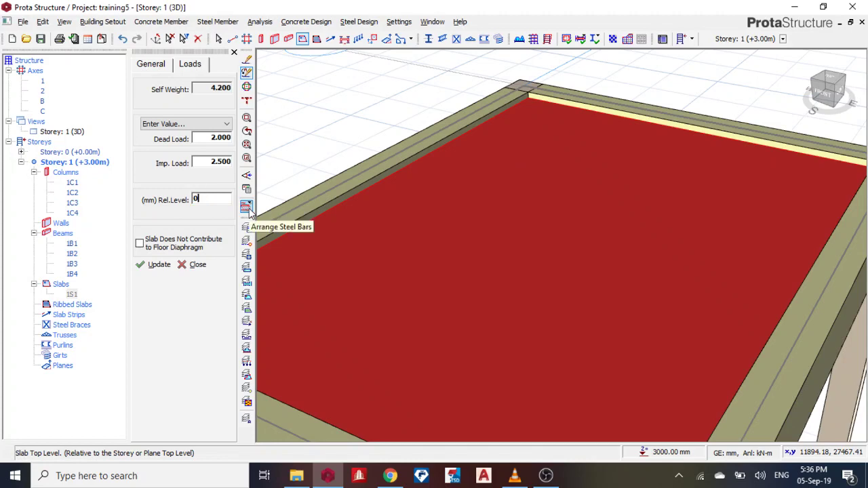
left_click(160, 264)
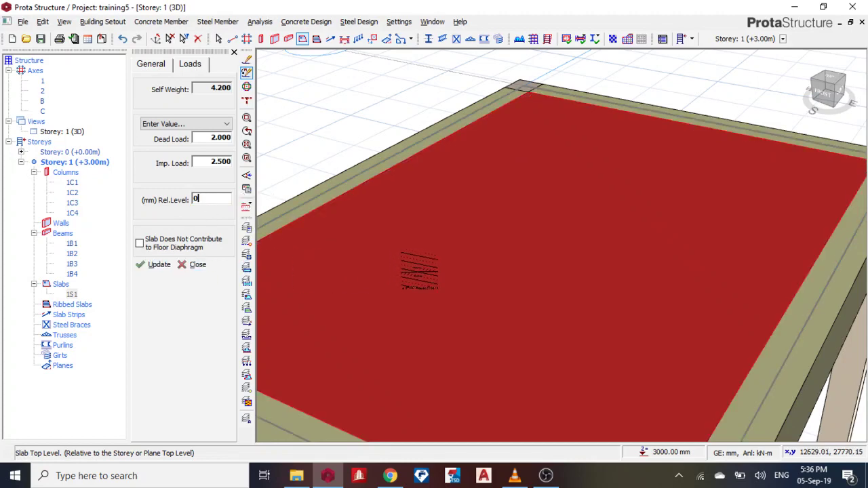
scroll(683, 165, "down", 3)
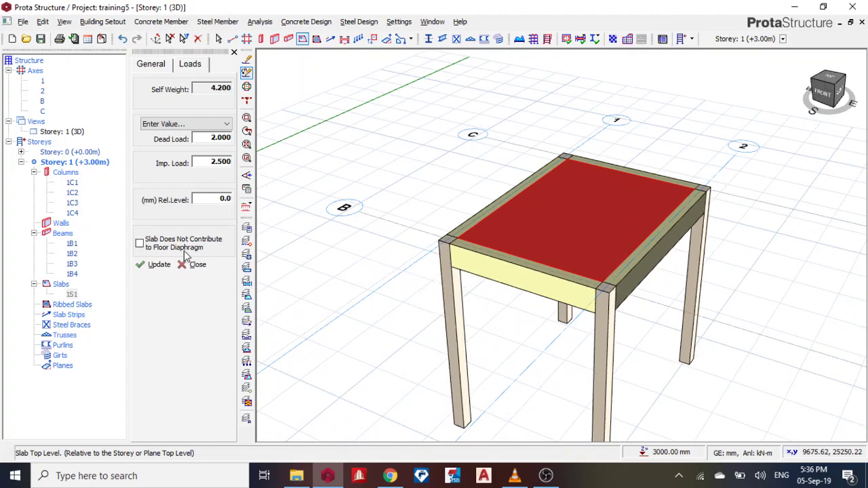
left_click(233, 53)
Lower the top of the column at axes B and 1 by setting its top del z to -2500 mm
scroll(437, 267, "up", 3)
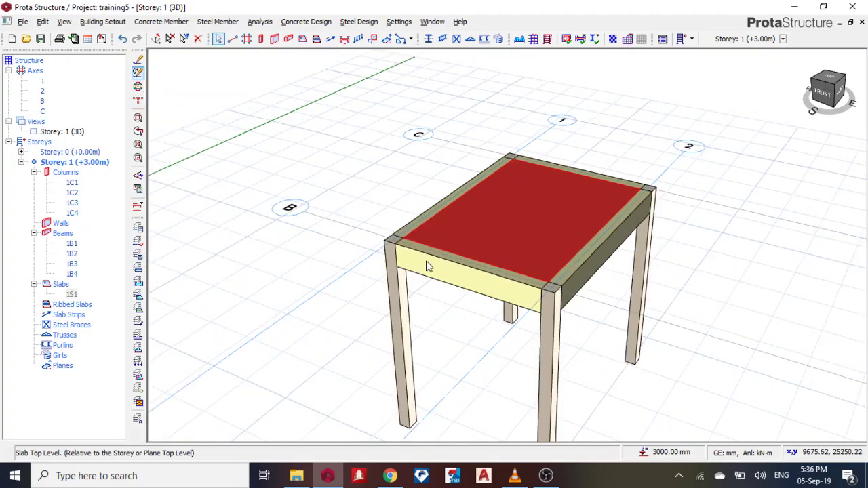
scroll(342, 235, "down", 3)
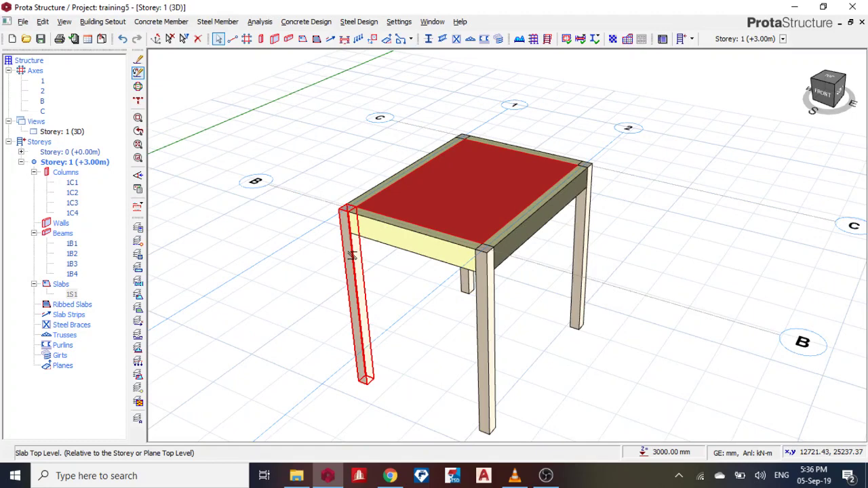
left_click(349, 255)
right_click(353, 256)
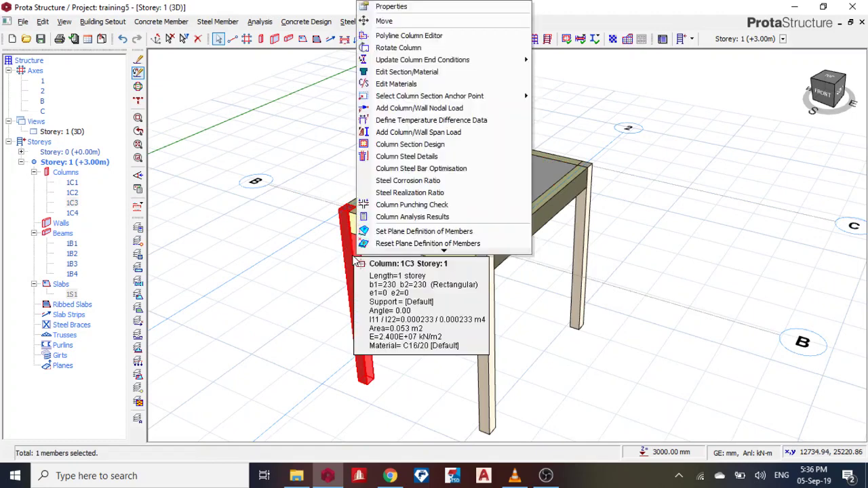
left_click(396, 8)
left_click(180, 68)
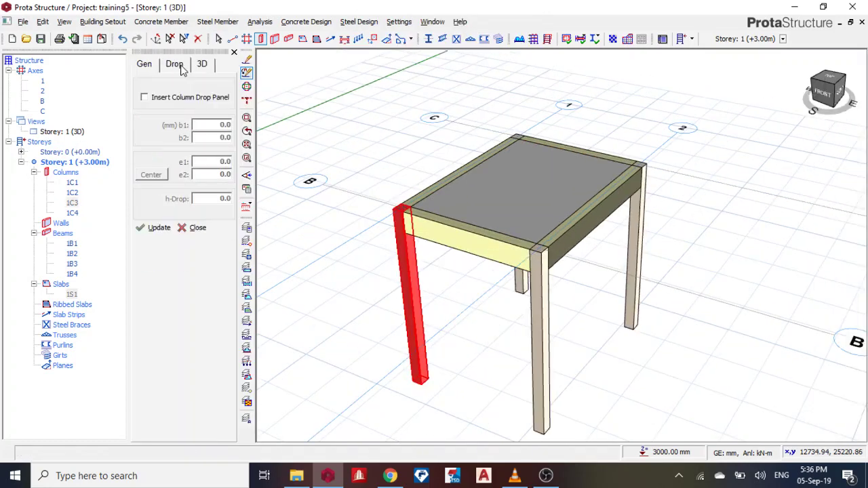
left_click(201, 64)
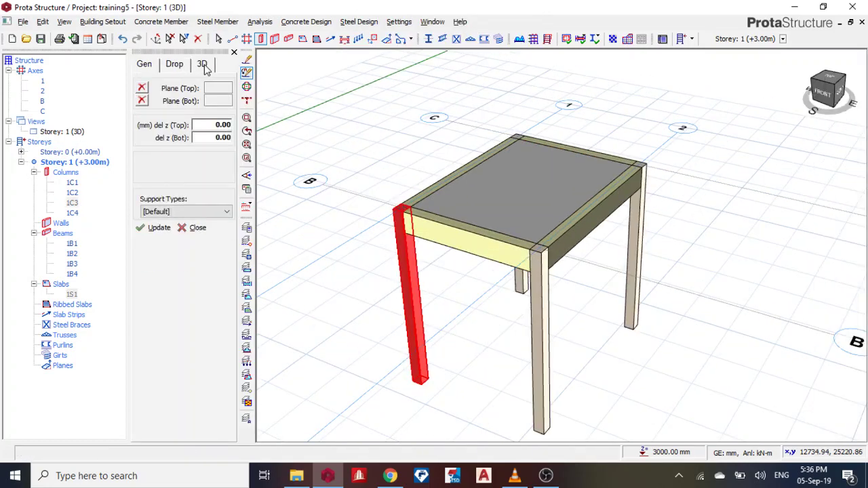
left_click(203, 126)
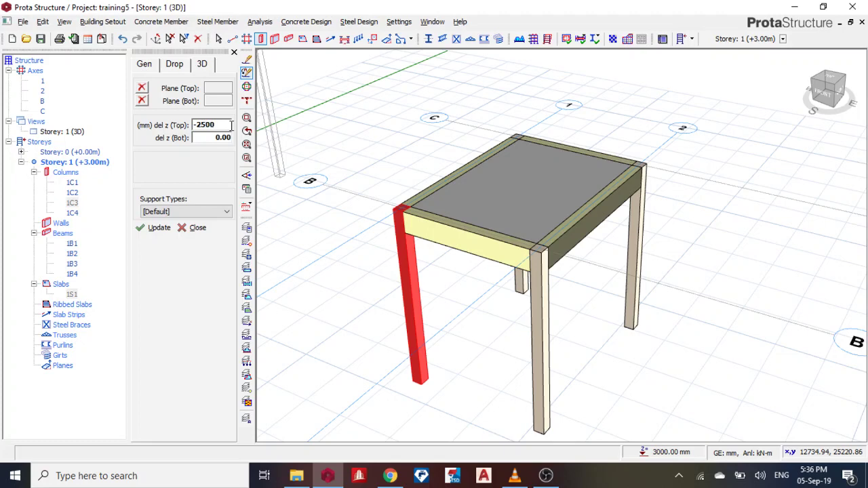
type("-2500")
left_click(159, 227)
scroll(395, 242, "up", 2)
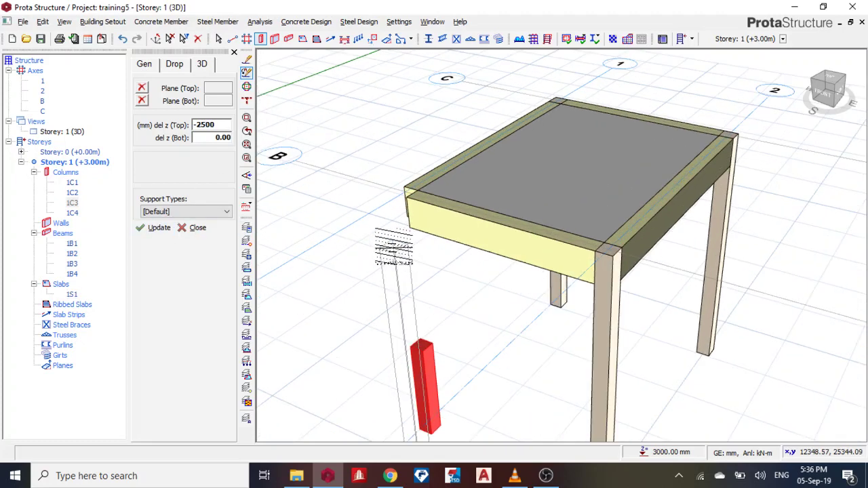
middle_click_drag(395, 242, 474, 257)
key("Escape")
Set the top del z of the column at axes B and 2 to -2500 mm and close its properties
left_click(503, 267)
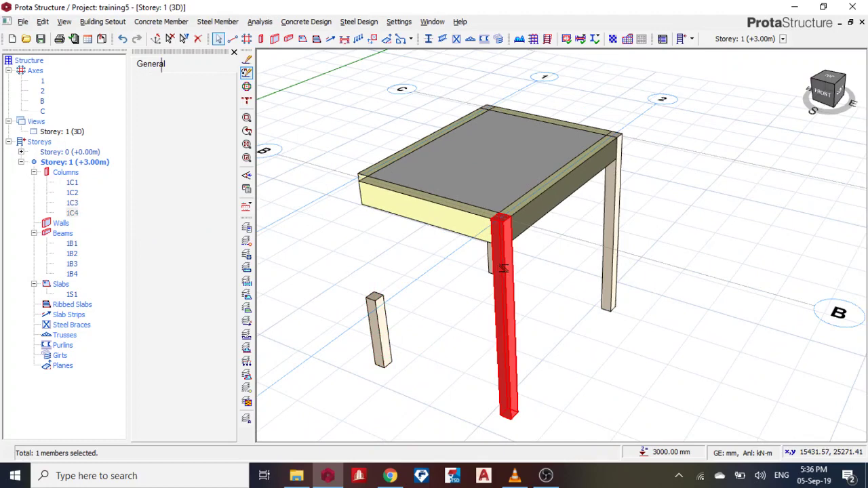
right_click(522, 268)
left_click(511, 15)
left_click(202, 65)
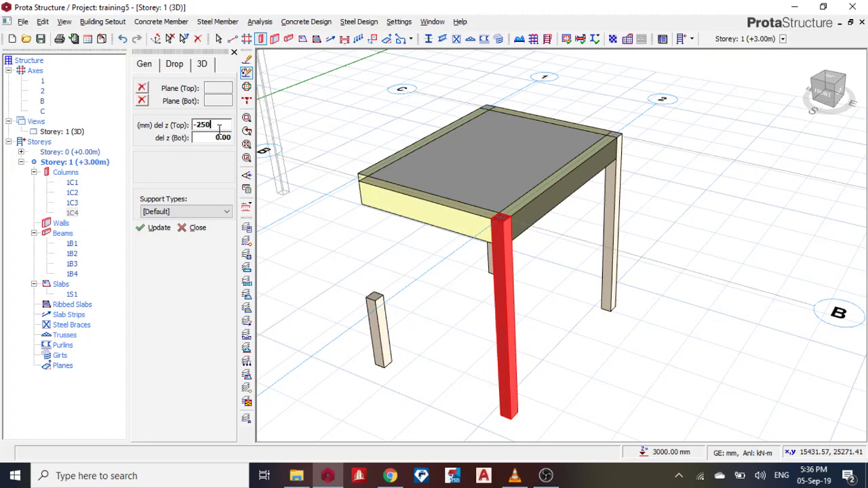
left_click(156, 229)
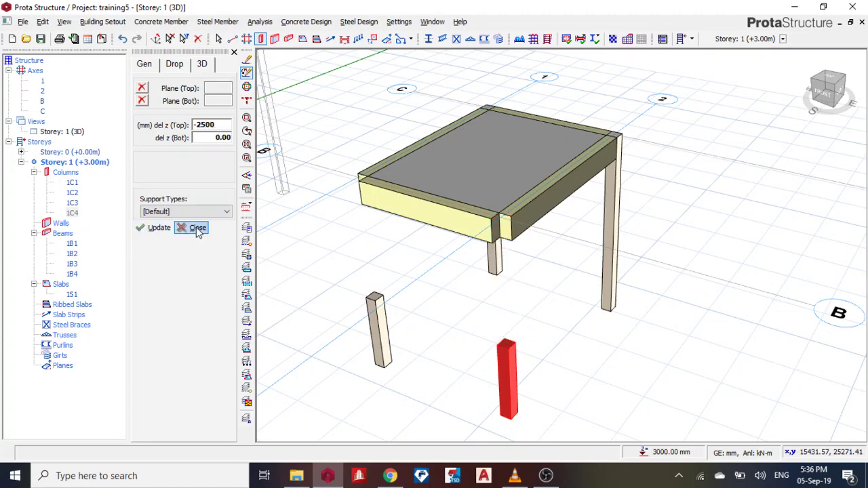
left_click(196, 228)
Lower the whole beam along axis B by setting both its delZ-I and delZ-J to -2500 mm
scroll(404, 220, "up", 3)
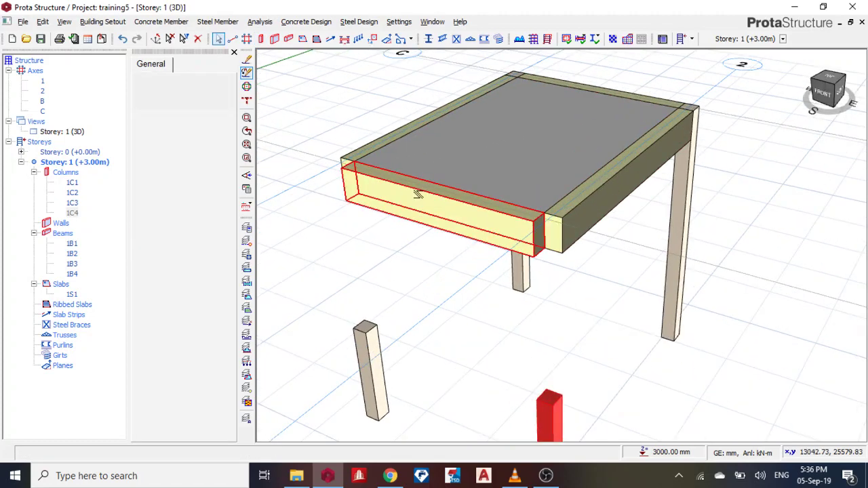
left_click(432, 203)
right_click(431, 204)
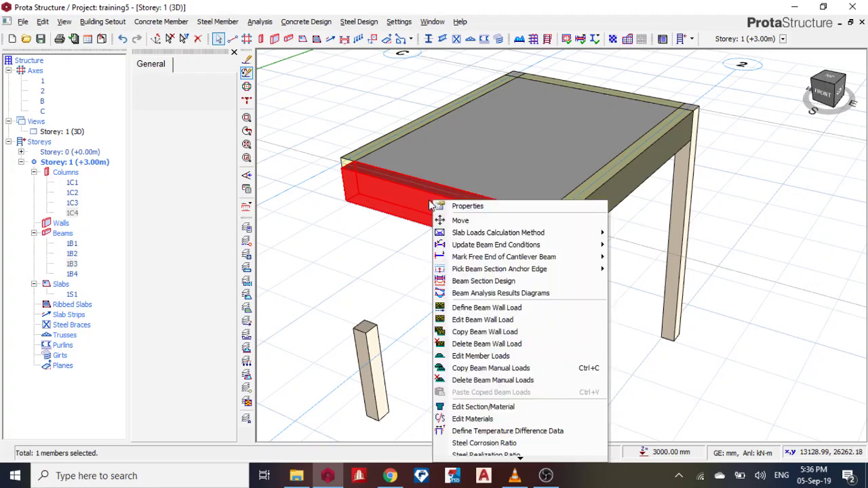
left_click(468, 207)
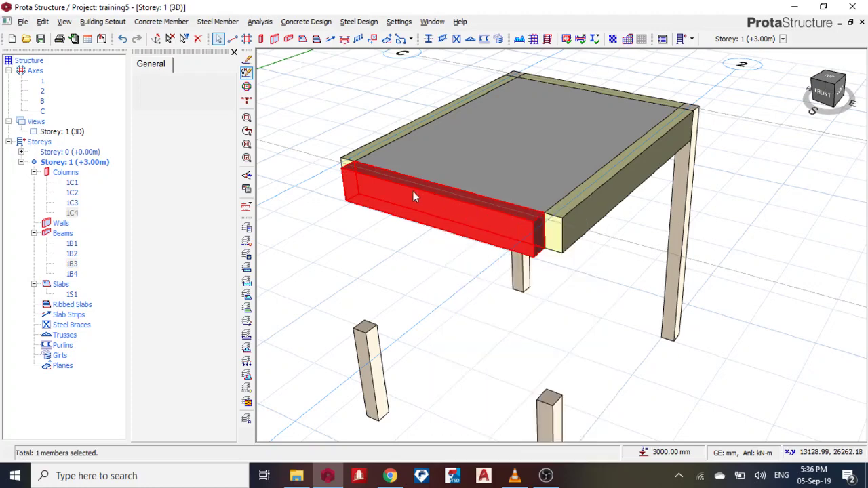
left_click(184, 65)
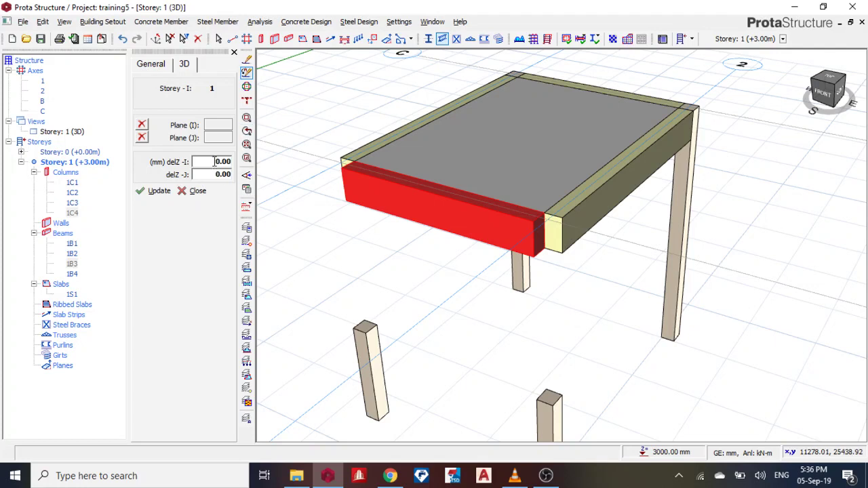
scroll(319, 194, "down", 1)
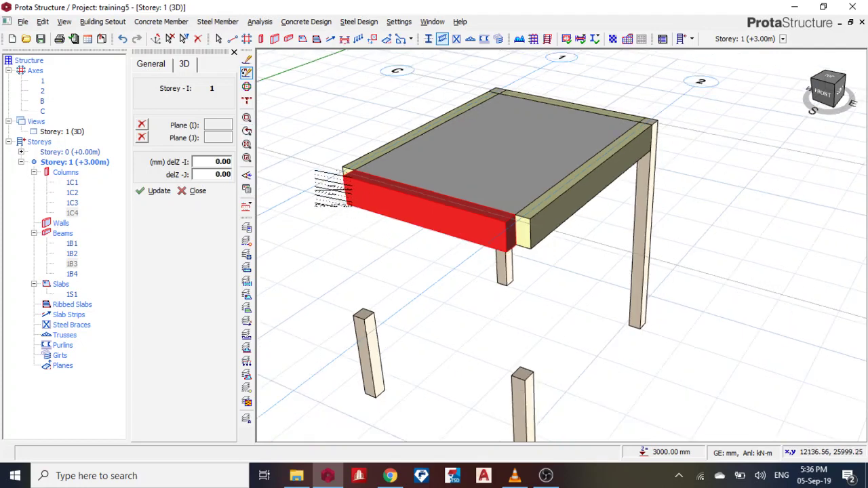
double_click(217, 161)
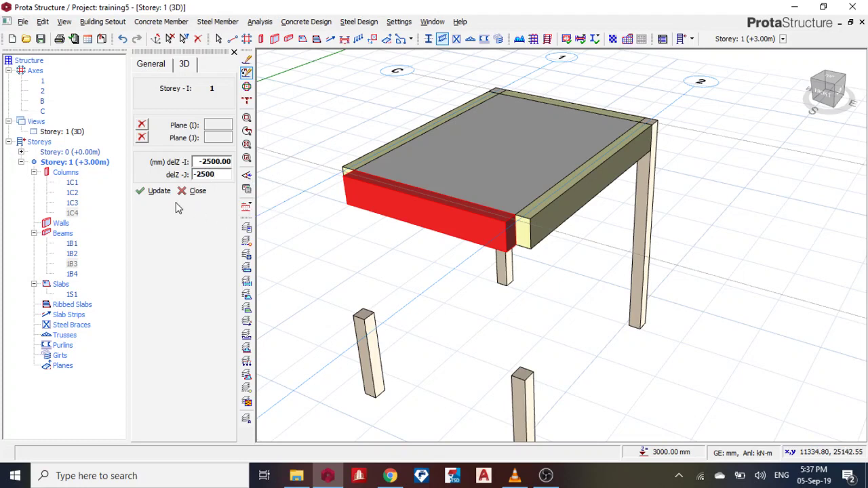
left_click(158, 190)
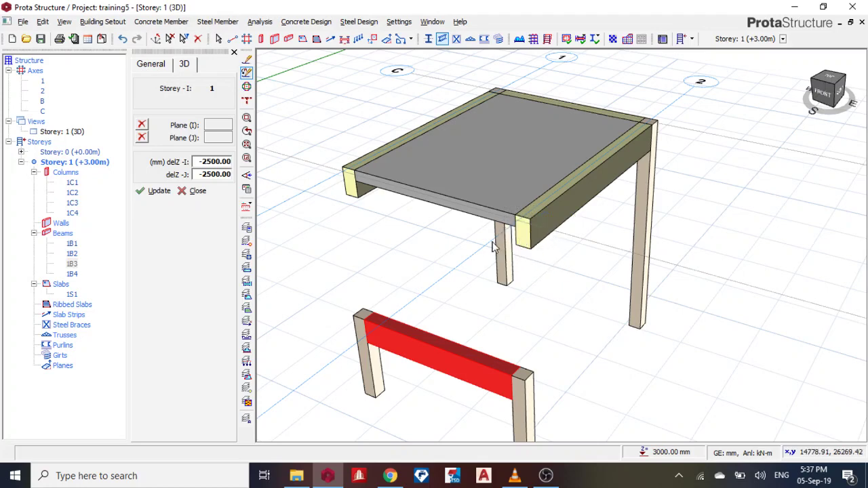
key("Escape")
Slope the beam along axis 2 by setting its delZ-I at the axis B end to -2500 mm
left_click(539, 231)
right_click(543, 234)
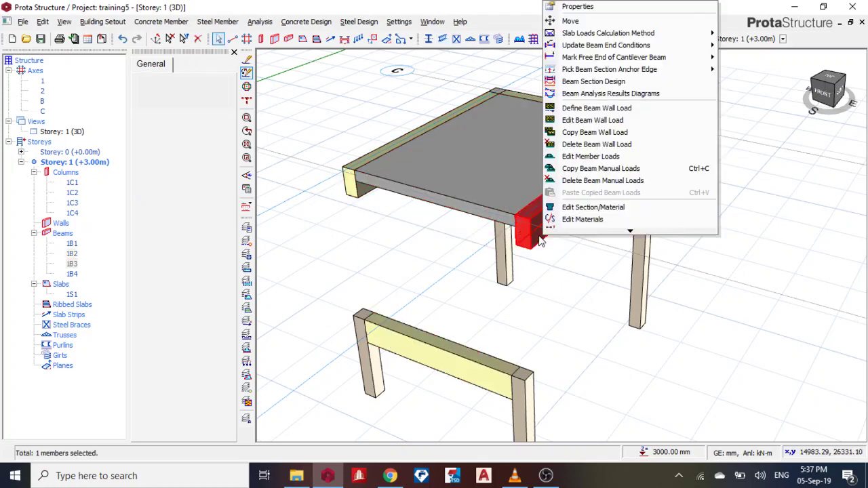
left_click(577, 7)
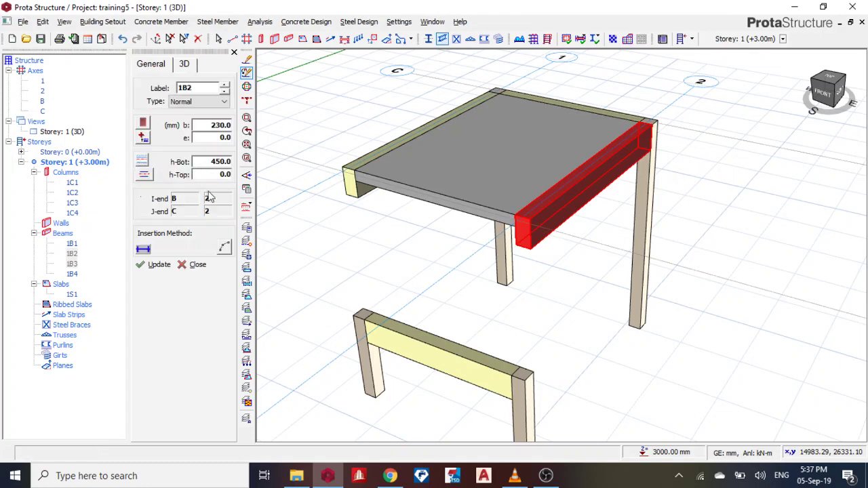
left_click(184, 63)
left_click(215, 162)
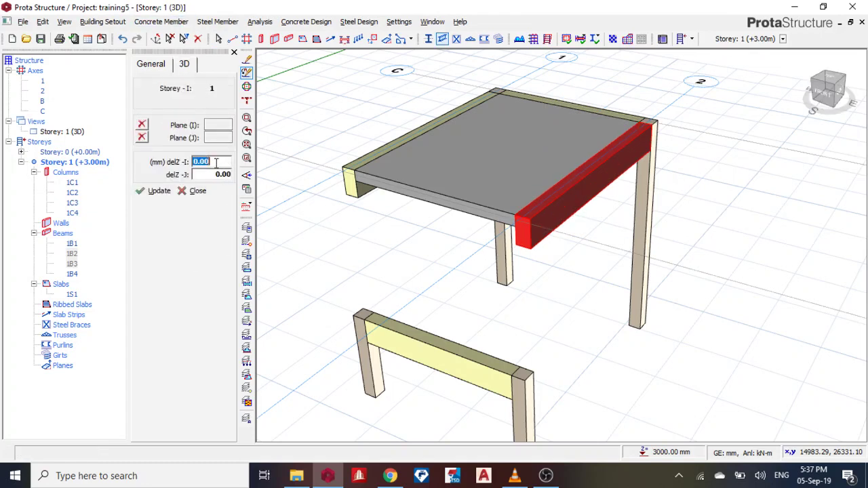
left_click(145, 190)
scroll(430, 258, "down", 3)
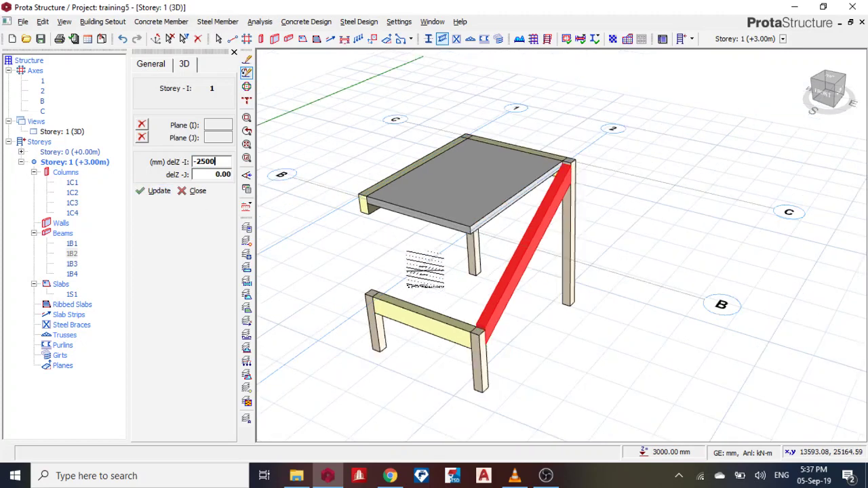
Slope the beam along axis 1 by setting its delZ-I at the axis B end to -2500 mm, and close its properties
scroll(475, 242, "up", 5)
left_click(564, 220)
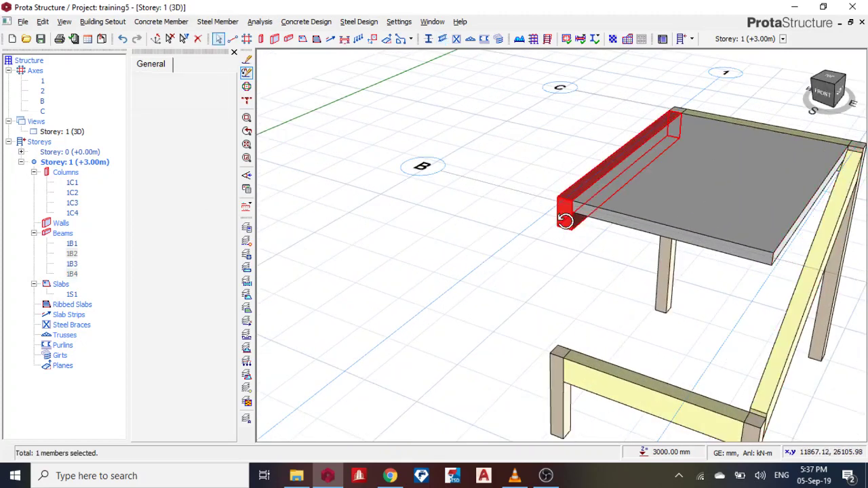
right_click(567, 224)
left_click(584, 172)
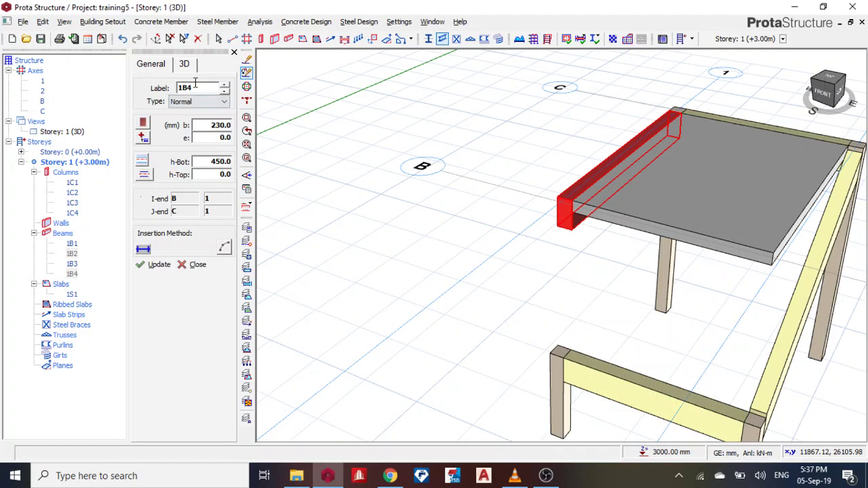
left_click(185, 64)
left_click(212, 162)
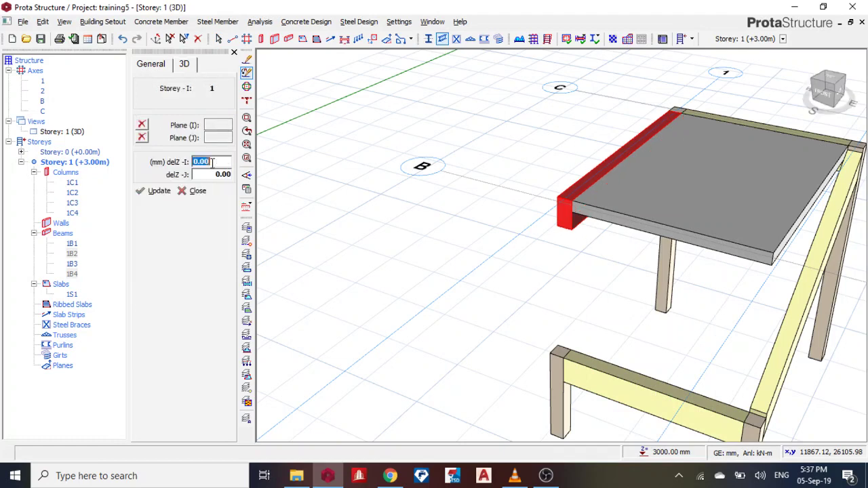
left_click(160, 191)
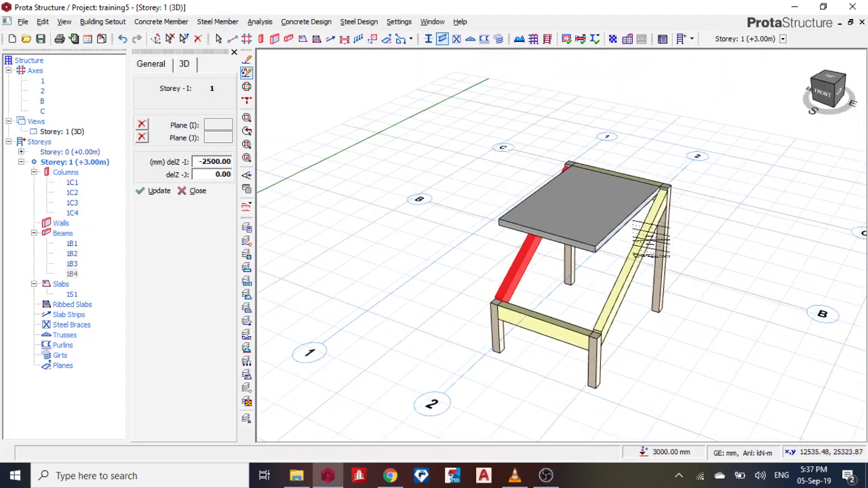
scroll(634, 224, "up", 1)
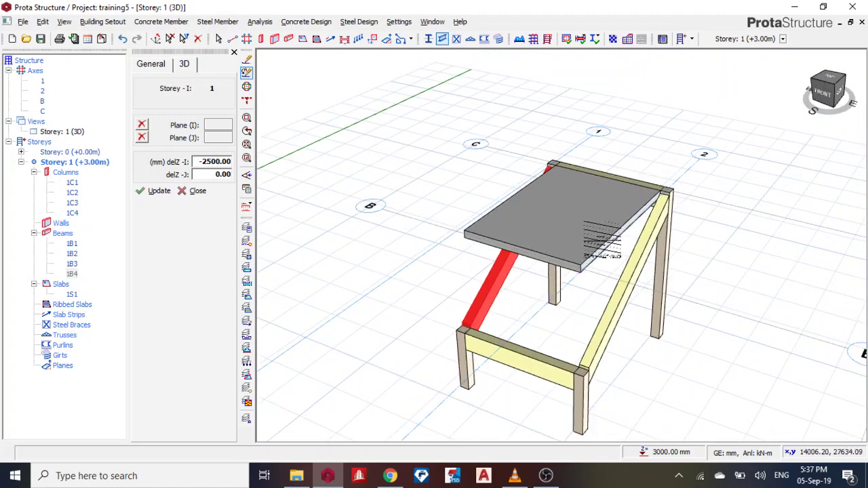
left_click(235, 53)
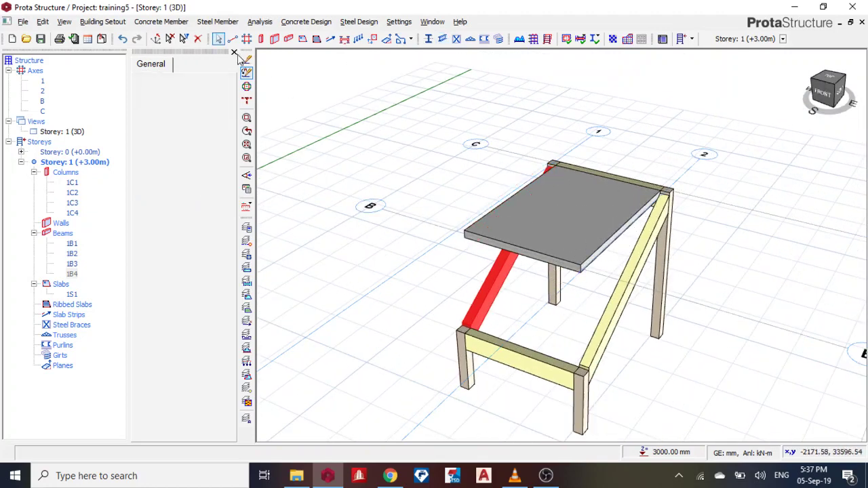
Switch Storey 1 to plan view and define a plane over the slab region enclosed by the beams on axes 1, 2, B and C
right_click(77, 132)
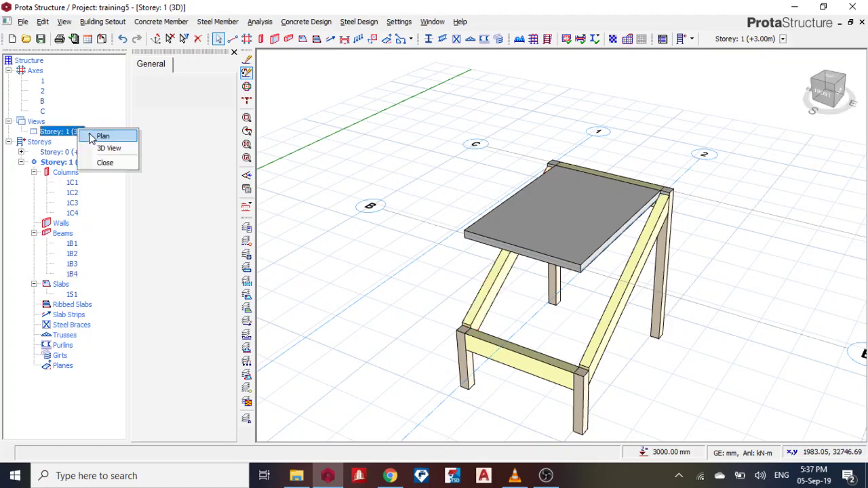
left_click(101, 136)
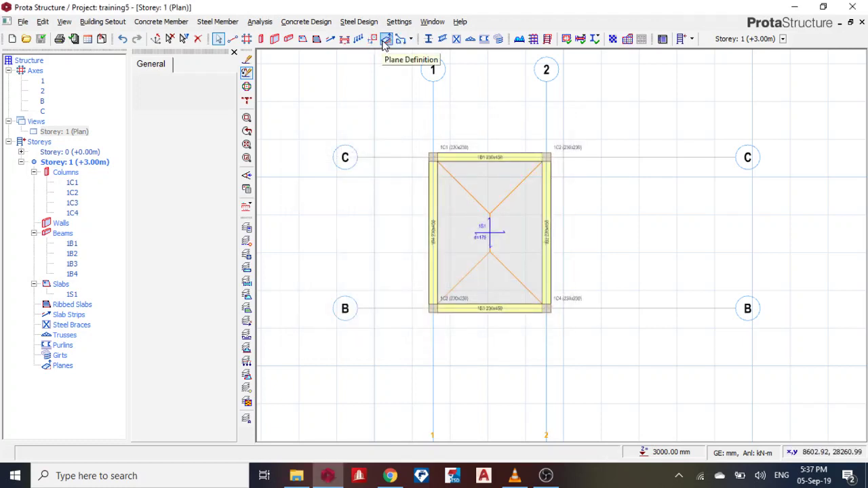
left_click(385, 40)
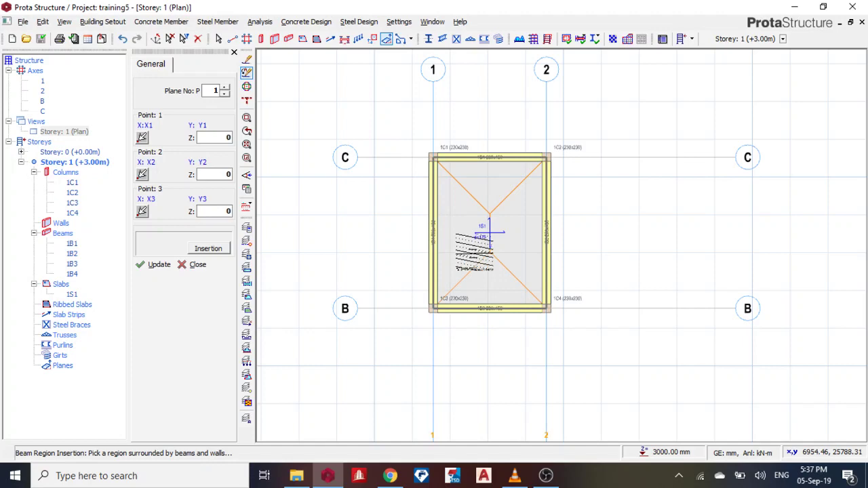
left_click(475, 210)
scroll(488, 217, "up", 4)
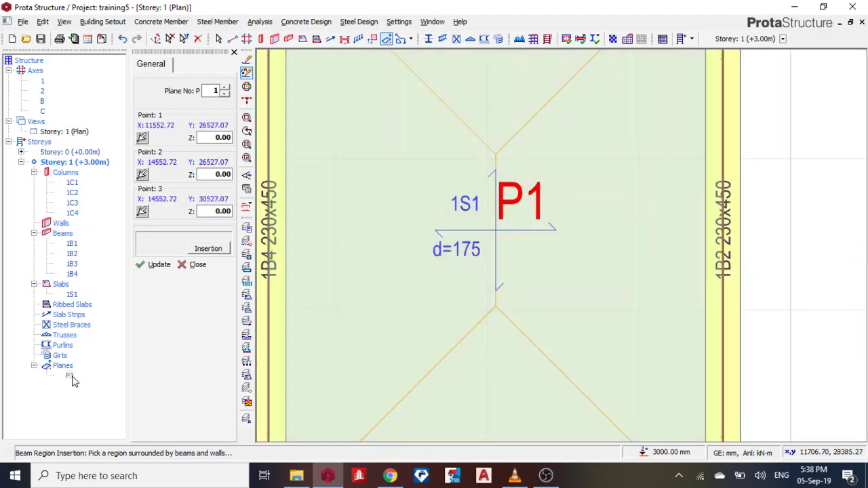
scroll(437, 204, "down", 4)
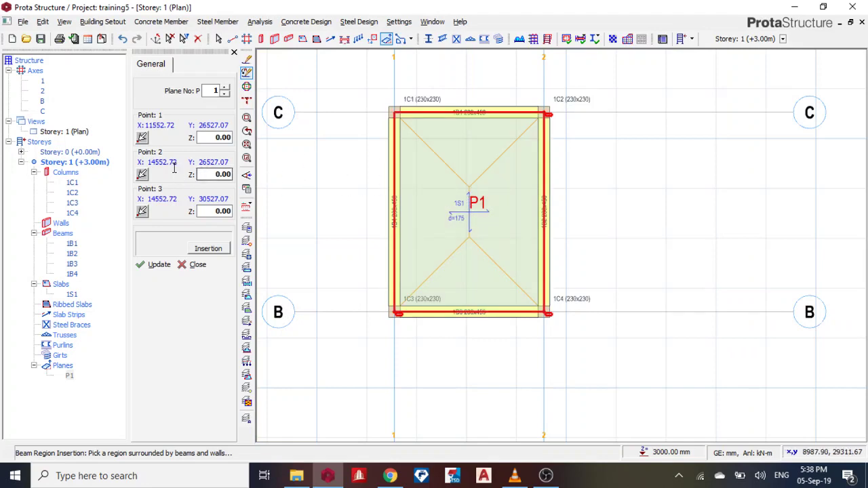
View Storey 1 in 3D, leave the plane insertion command and identify the two short columns on axis B
right_click(68, 139)
left_click(67, 131)
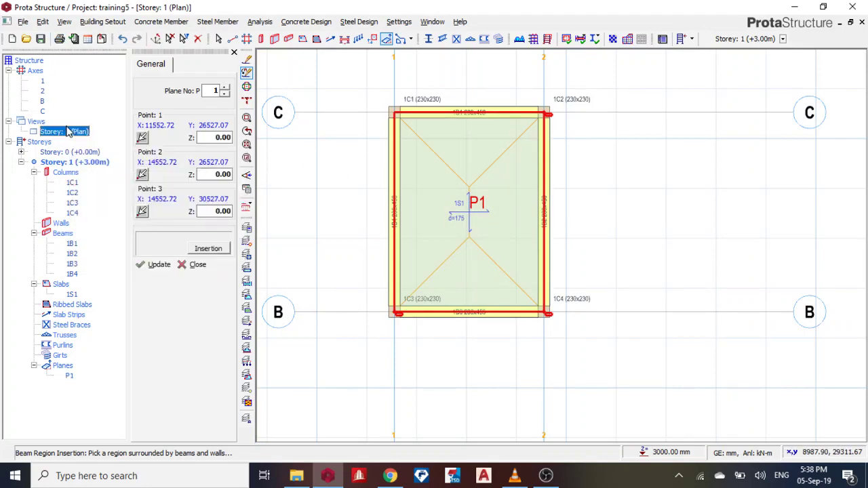
right_click(83, 131)
left_click(95, 145)
scroll(475, 267, "up", 3)
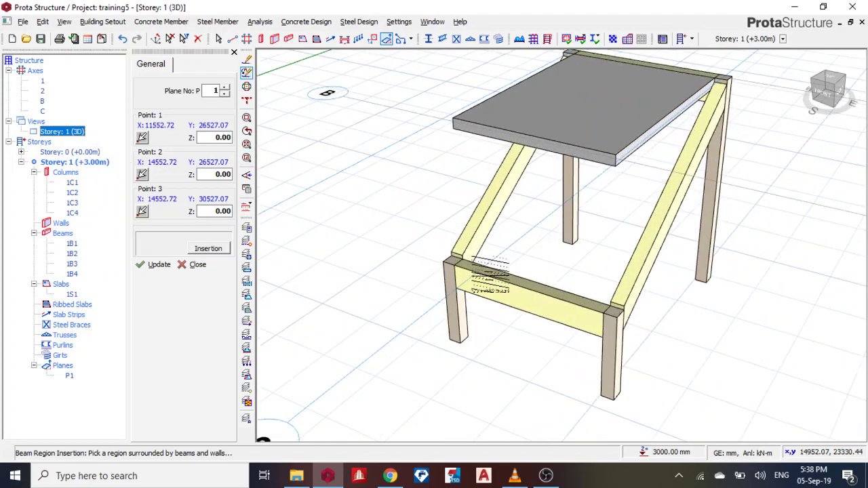
scroll(460, 266, "down", 2)
left_click(389, 279)
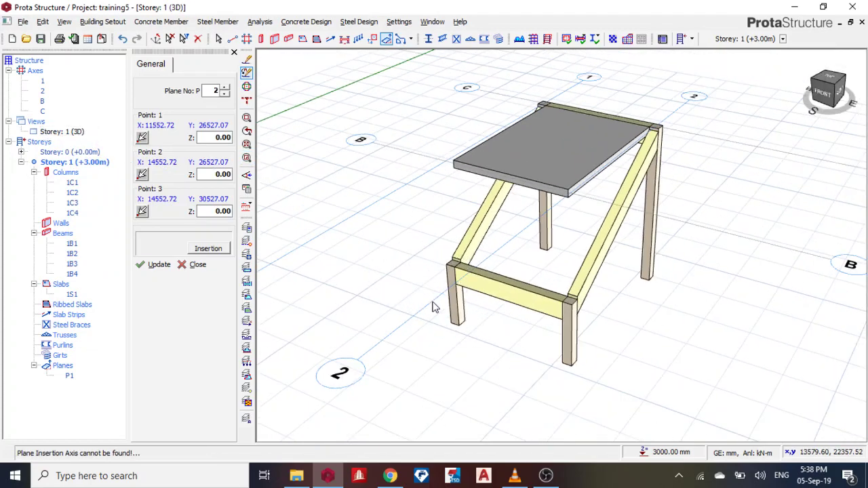
key("Escape")
left_click(452, 307)
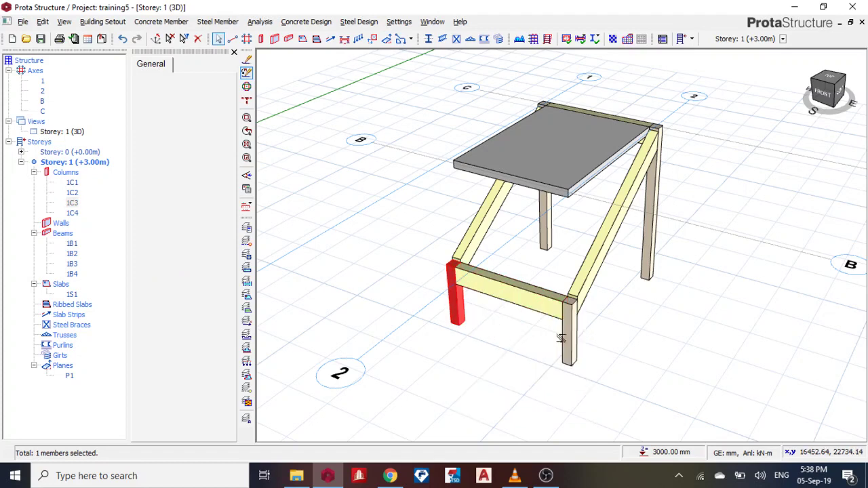
left_click(564, 338)
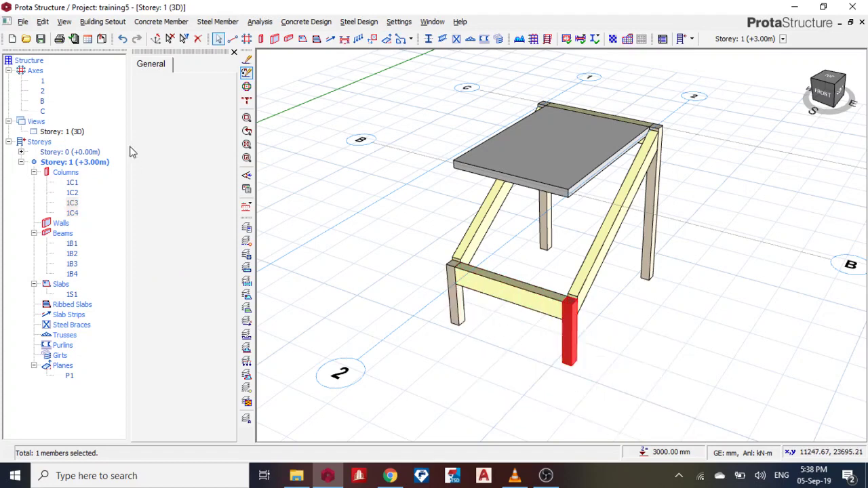
Return Storey 1 to plan view and examine the columns at the plane's corners along axes B and C
left_click(68, 132)
right_click(75, 132)
left_click(95, 150)
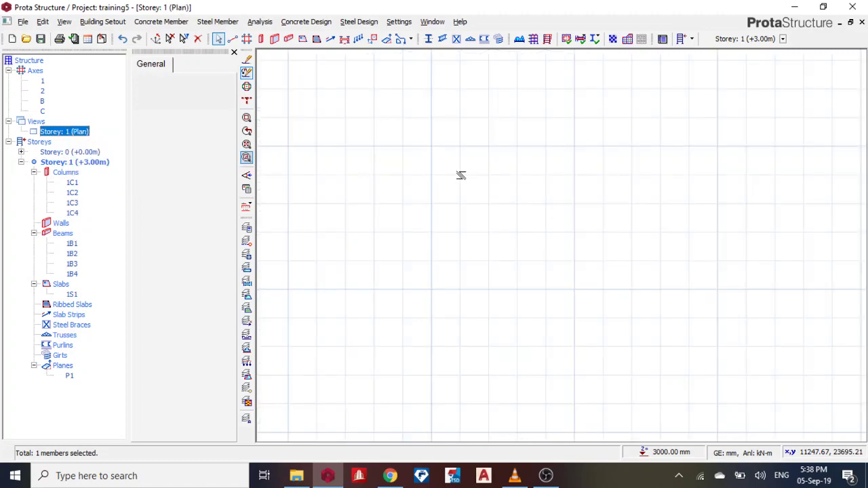
scroll(474, 177, "down", 2)
scroll(453, 193, "up", 4)
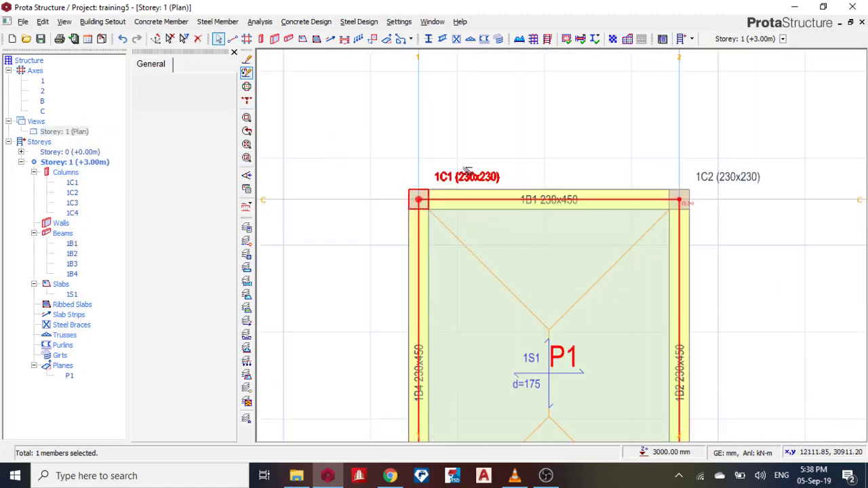
scroll(446, 175, "down", 3)
scroll(434, 258, "up", 3)
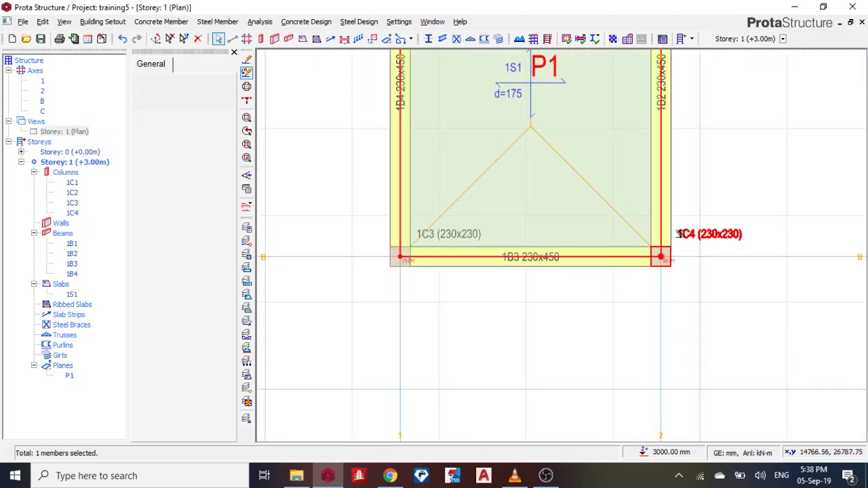
scroll(655, 258, "down", 1)
middle_click_drag(655, 257, 610, 294)
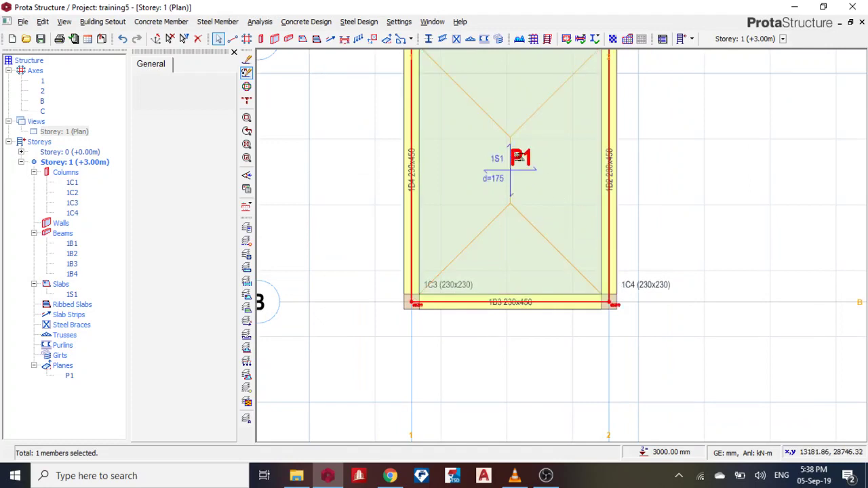
Update the plane with Point 1 at axes B-1 and Point 2 at axes B-2, both with Z set to -2500
right_click(522, 157)
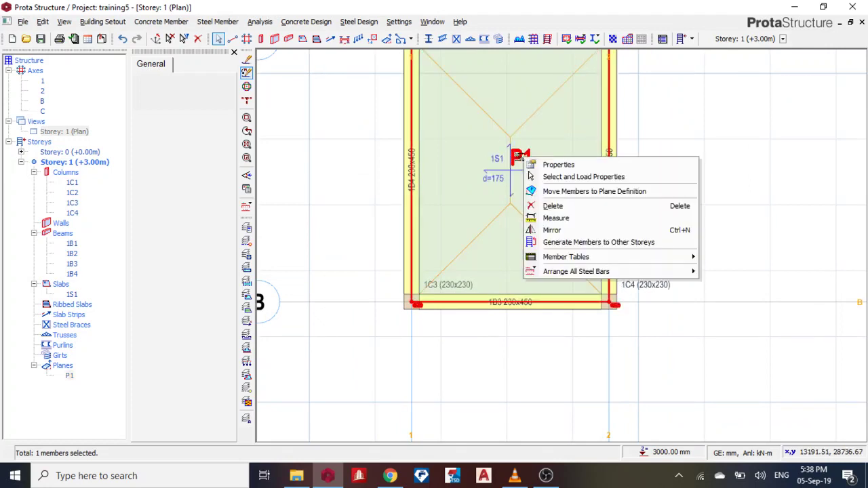
left_click(555, 166)
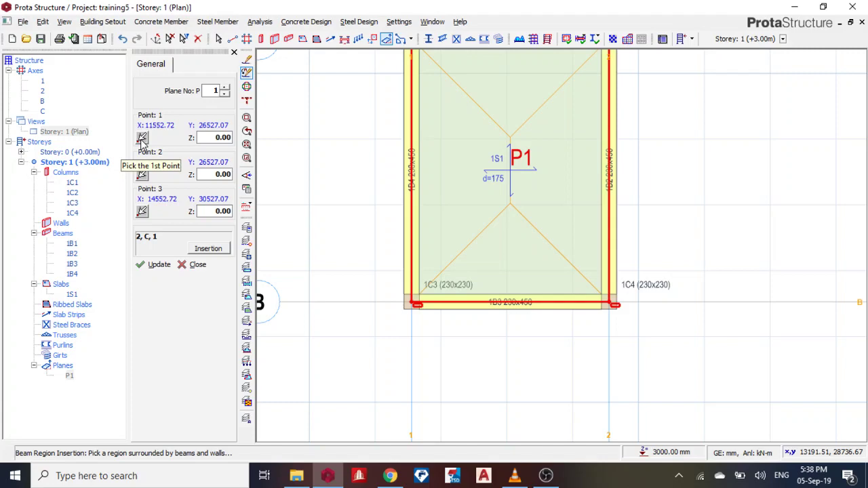
left_click(141, 137)
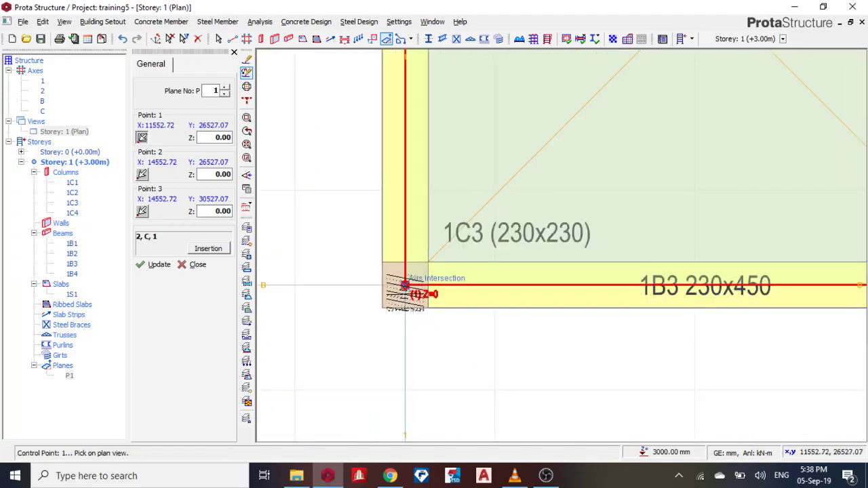
left_click(411, 296)
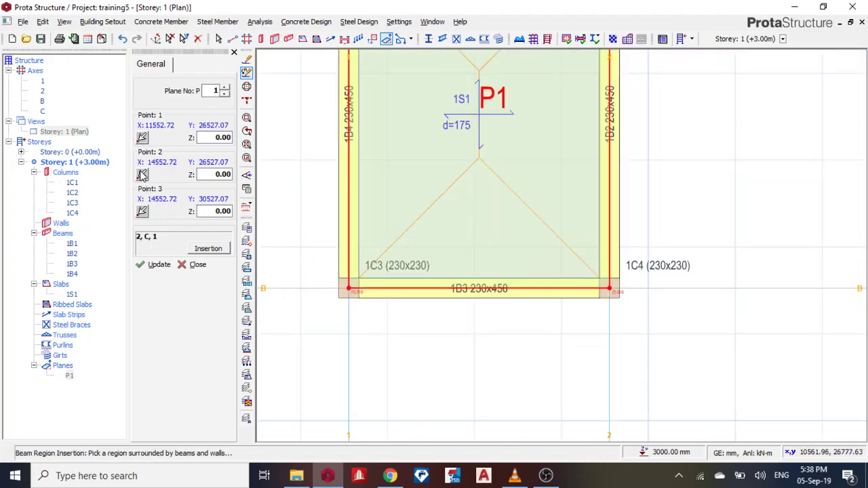
left_click(142, 175)
left_click(608, 290)
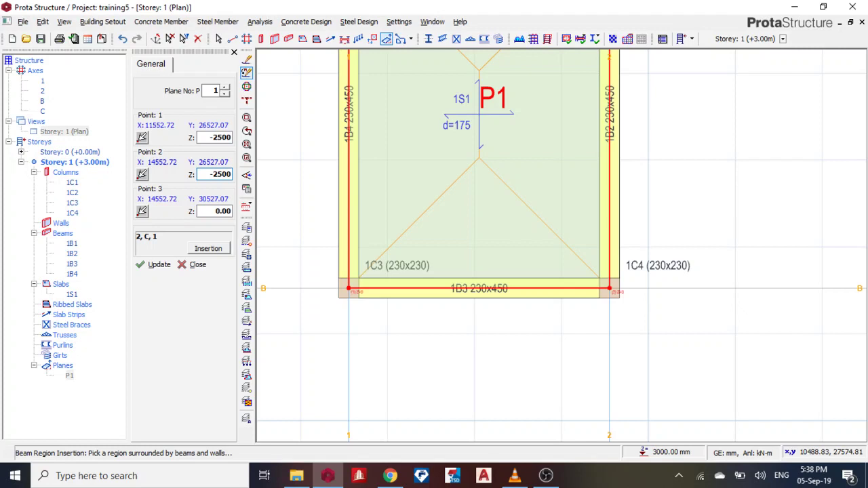
left_click(155, 266)
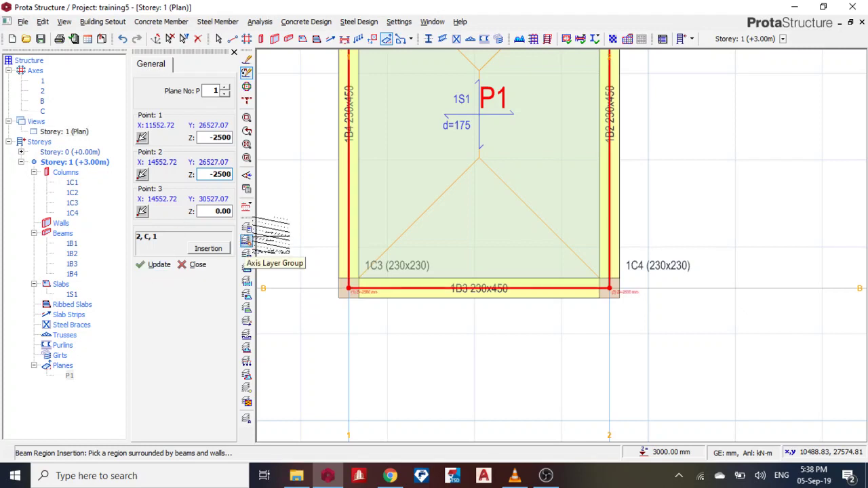
Move all members within and along the edges of the plane to its sloped definition
right_click(481, 121)
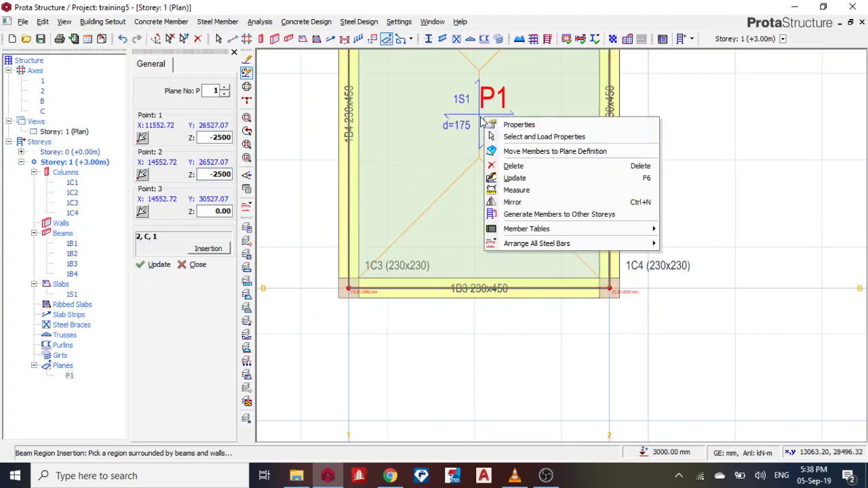
left_click(568, 153)
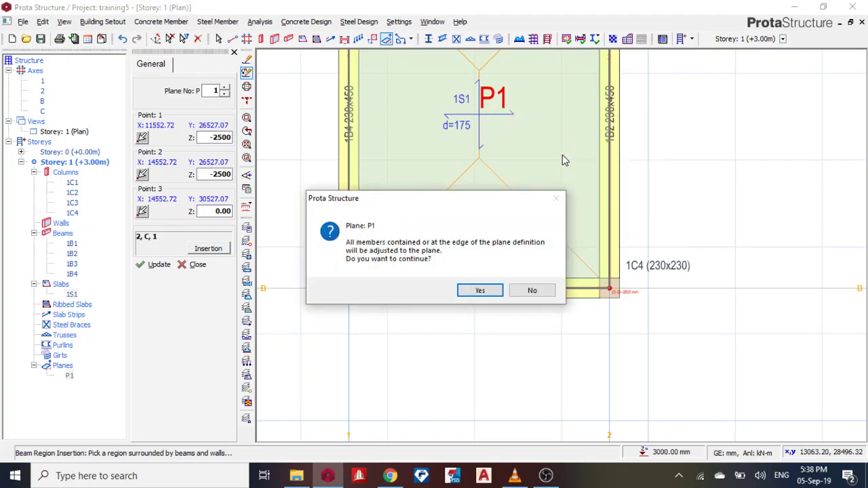
left_click(479, 290)
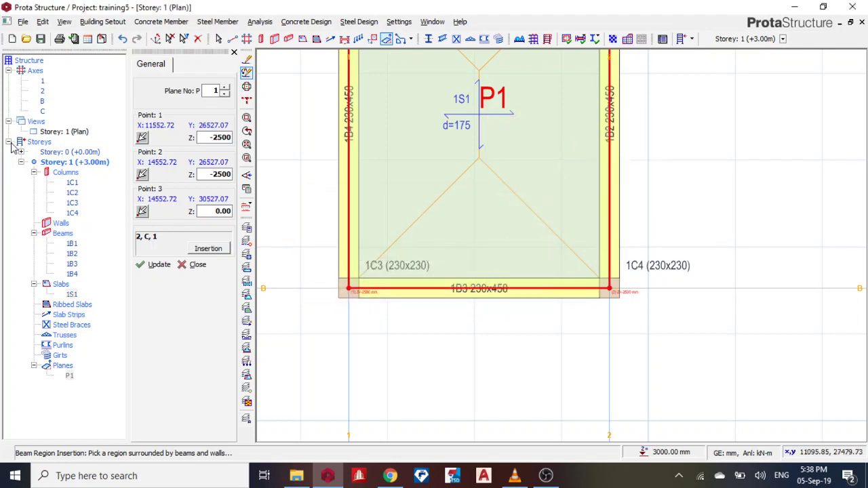
Inspect the slab's slope and its junctions with the beams and columns in the 3D view of Storey 1
right_click(63, 132)
left_click(97, 147)
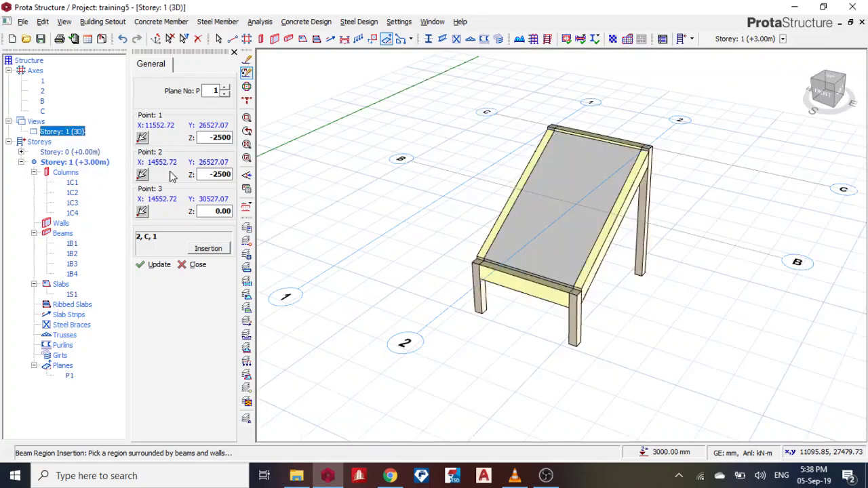
mouse_move(529, 252)
middle_mouse_down()
mouse_move(637, 254)
mouse_move(536, 250)
mouse_move(570, 246)
mouse_move(698, 268)
middle_mouse_up()
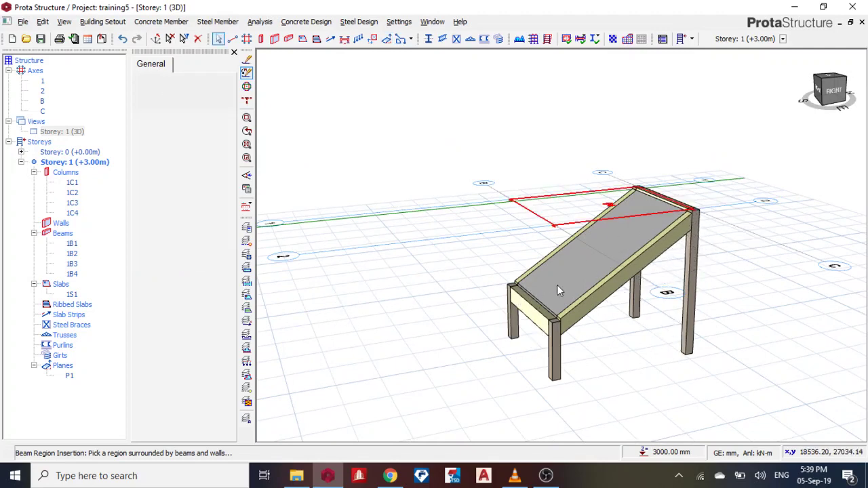
scroll(558, 294, "up", 5)
scroll(355, 225, "down", 5)
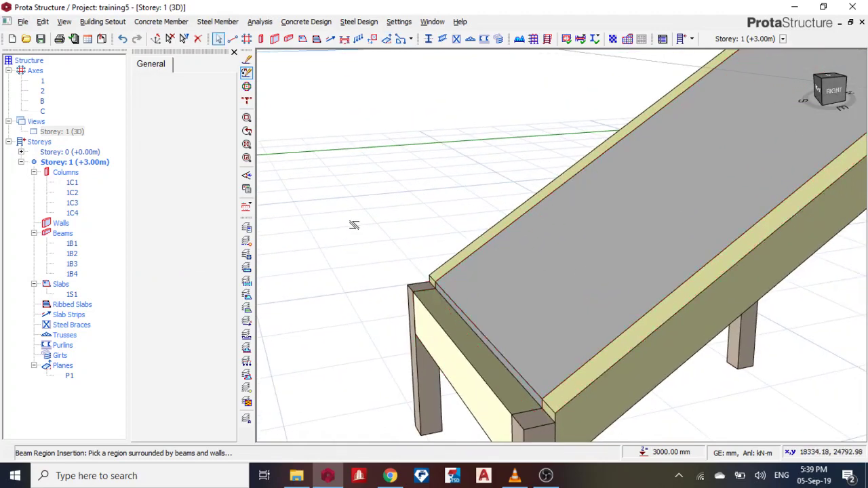
scroll(572, 300, "down", 3)
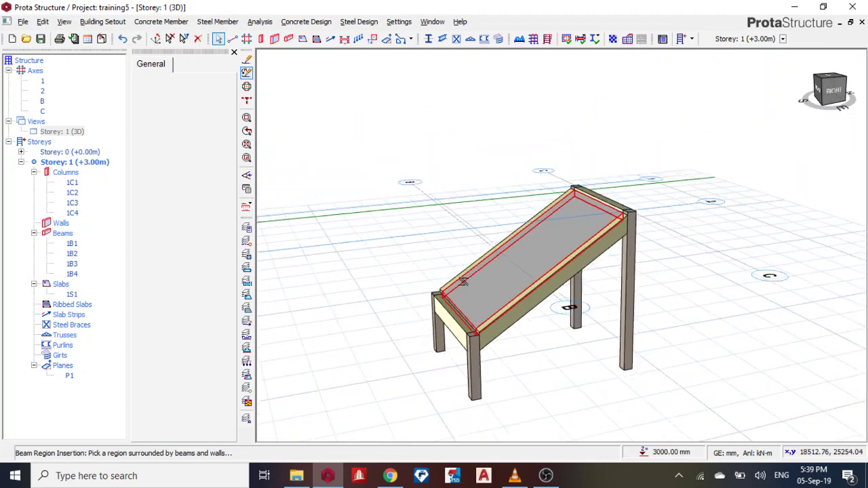